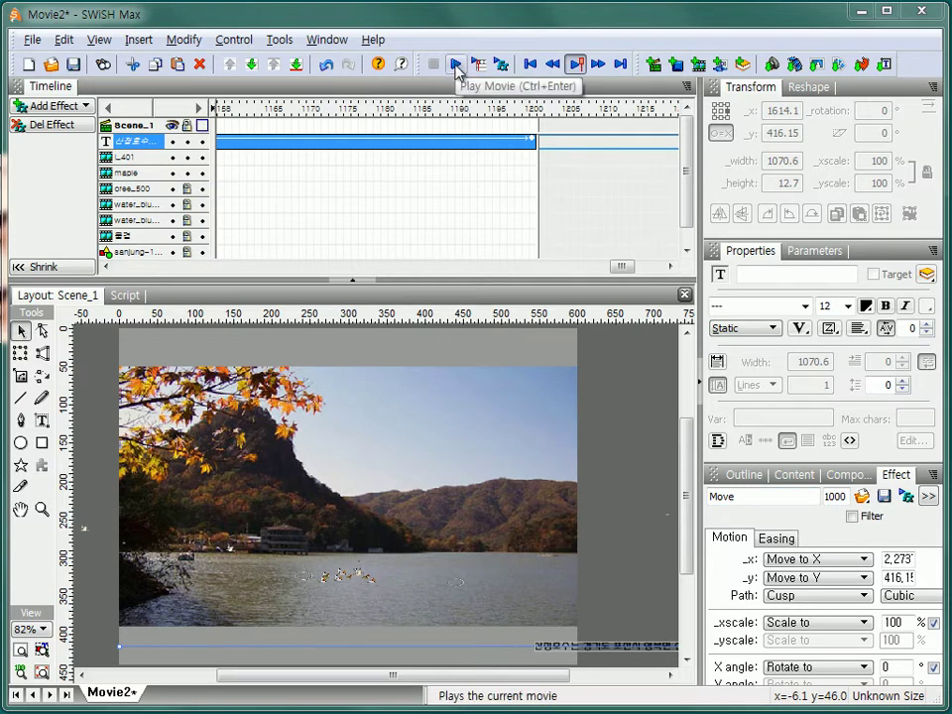
Step: Play the current movie to review its existing animation and stop playback
{"action": "left_click", "coordinate": [455, 65]}
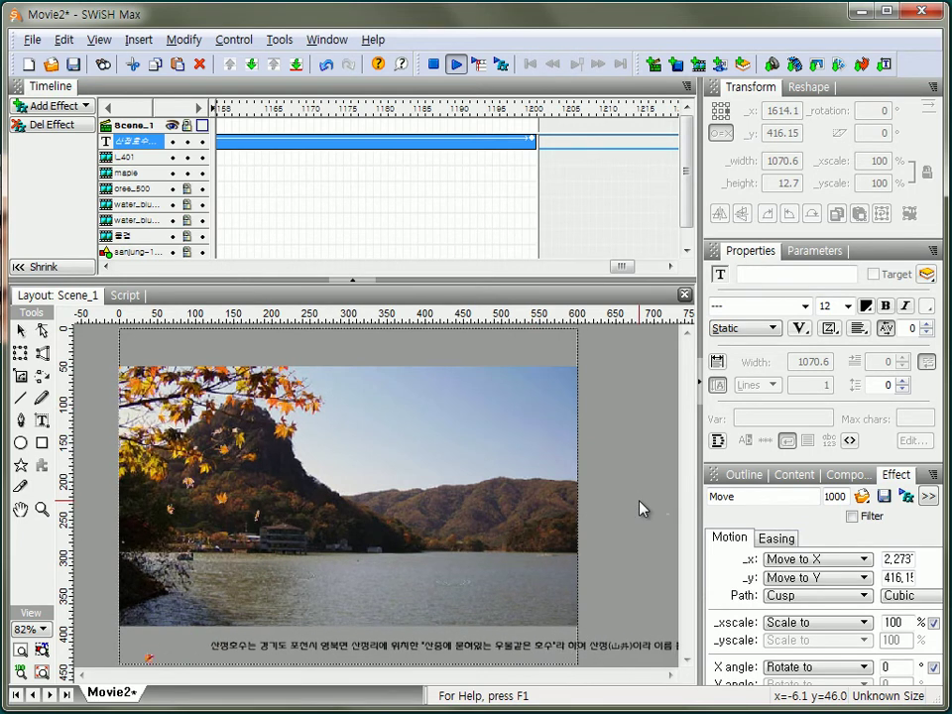
{"action": "left_click", "coordinate": [434, 63]}
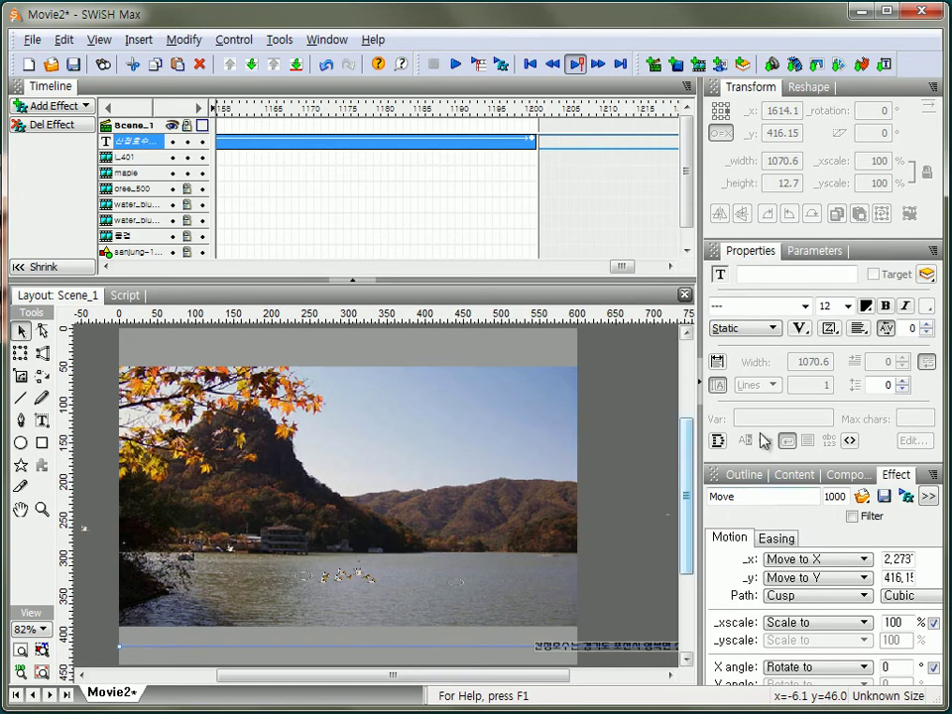
Step: Import the image leaf-51.gif from the img folder into Scene_1
{"action": "left_click", "coordinate": [744, 477]}
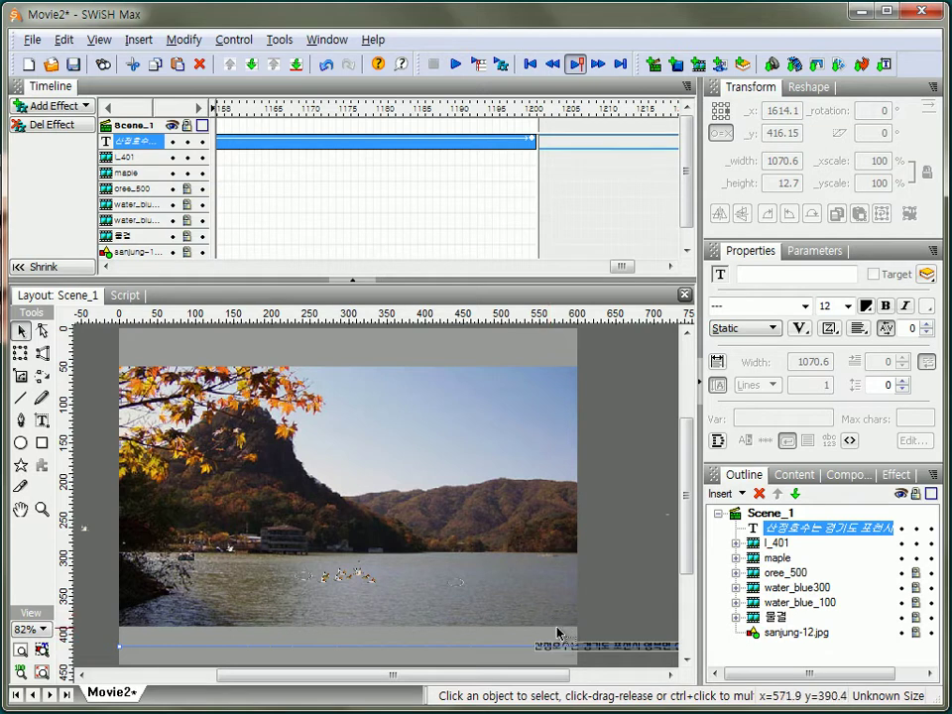
{"action": "left_click", "coordinate": [771, 512]}
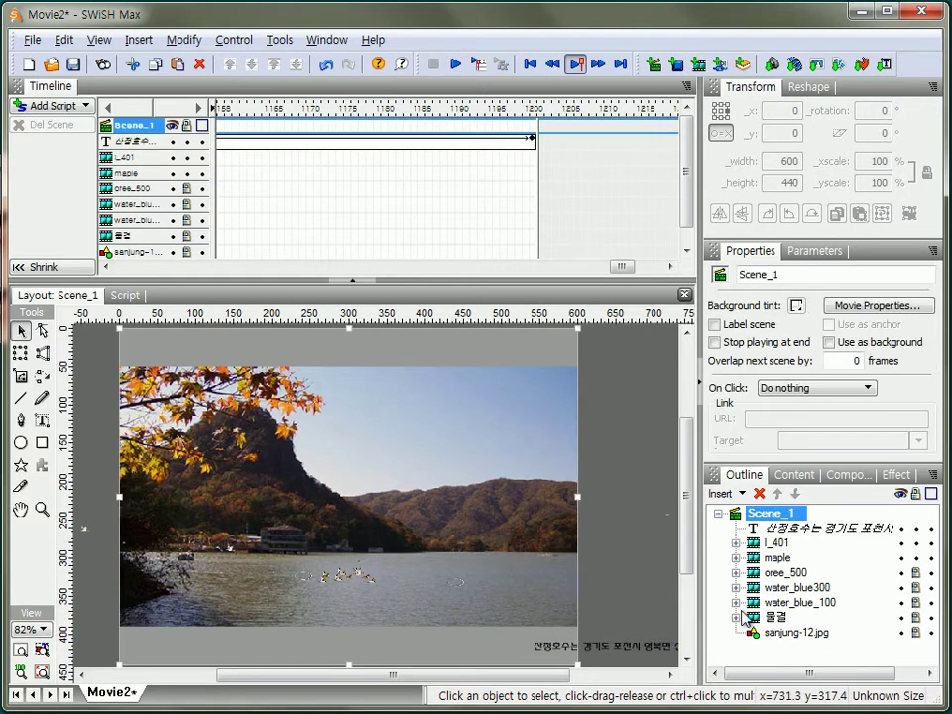
{"action": "left_click", "coordinate": [740, 493]}
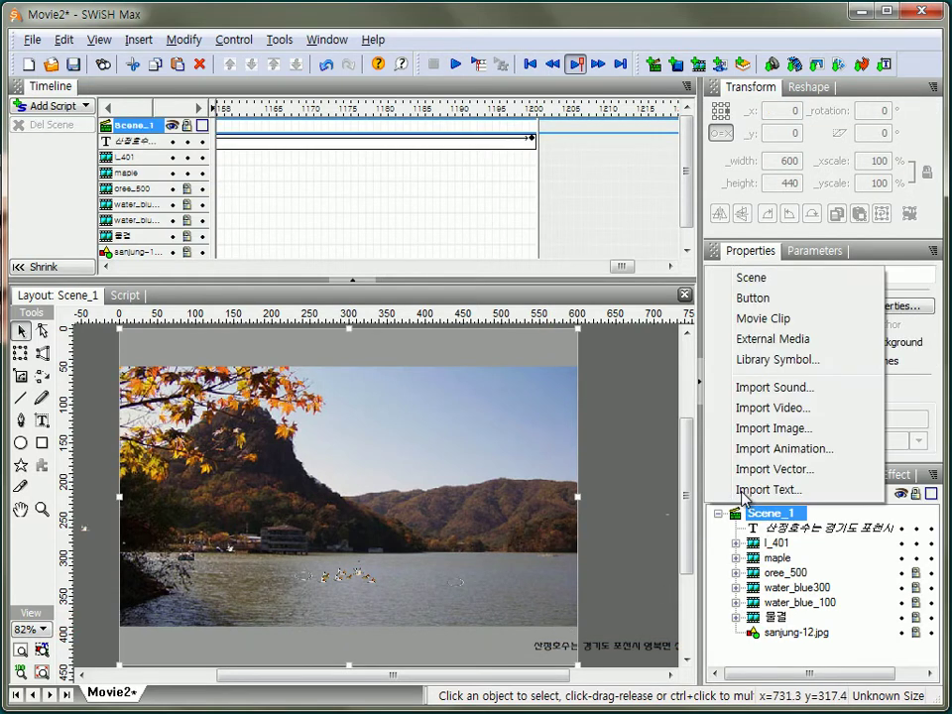
{"action": "left_click", "coordinate": [756, 431]}
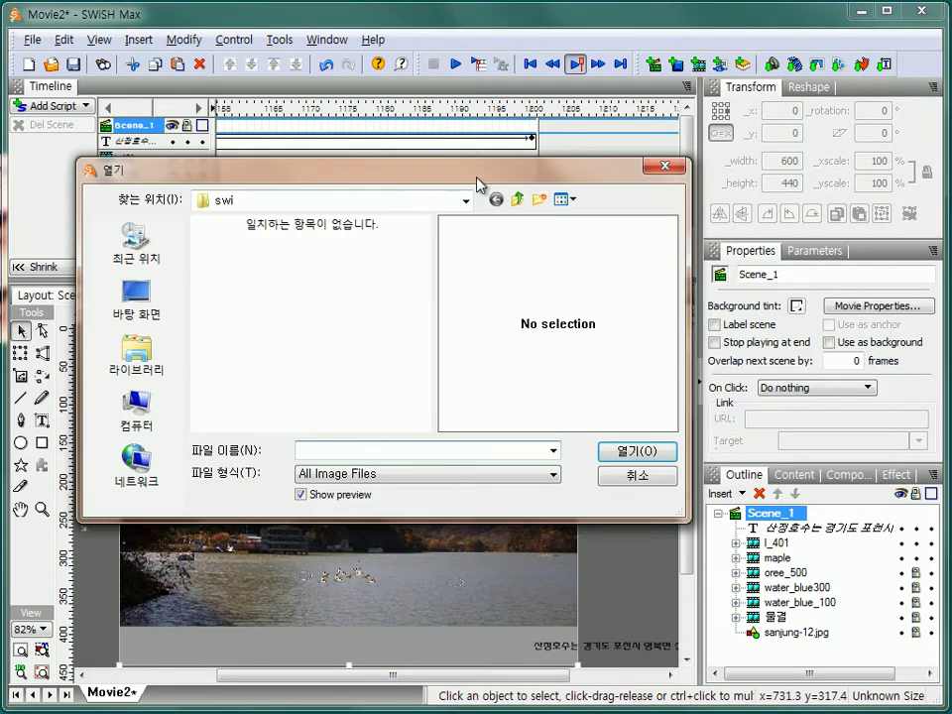
{"action": "left_click", "coordinate": [512, 204]}
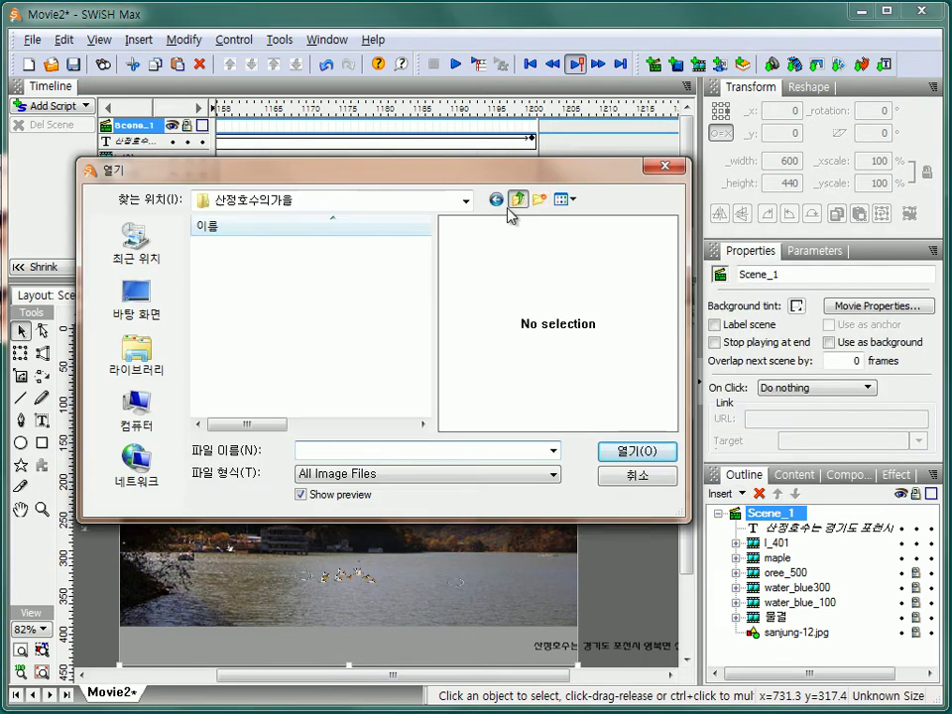
{"action": "double_click", "coordinate": [227, 249]}
{"action": "left_click", "coordinate": [226, 258]}
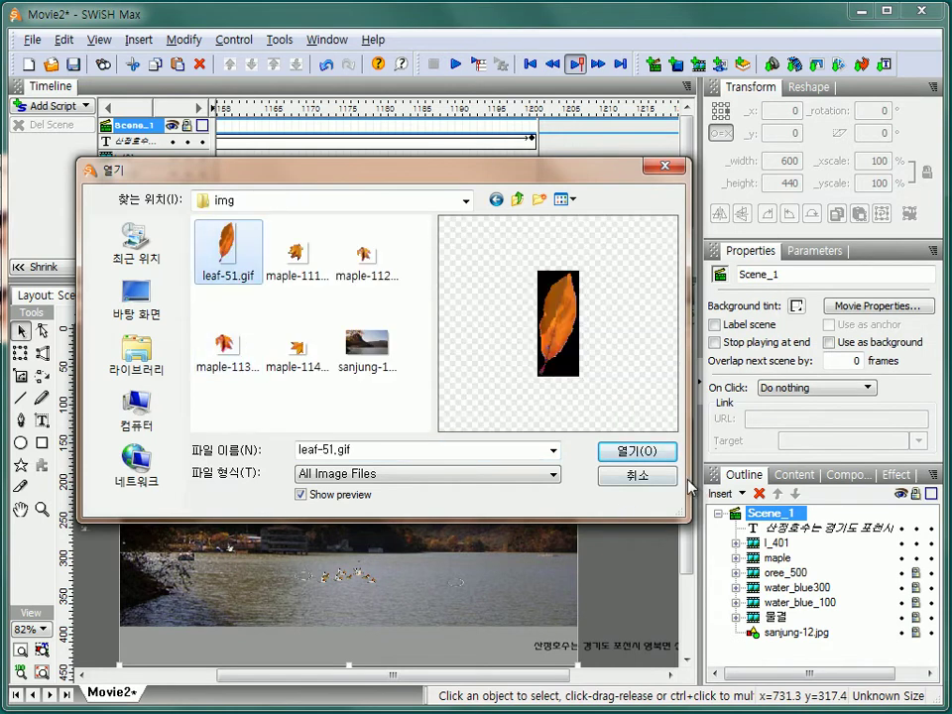
{"action": "left_click", "coordinate": [639, 454]}
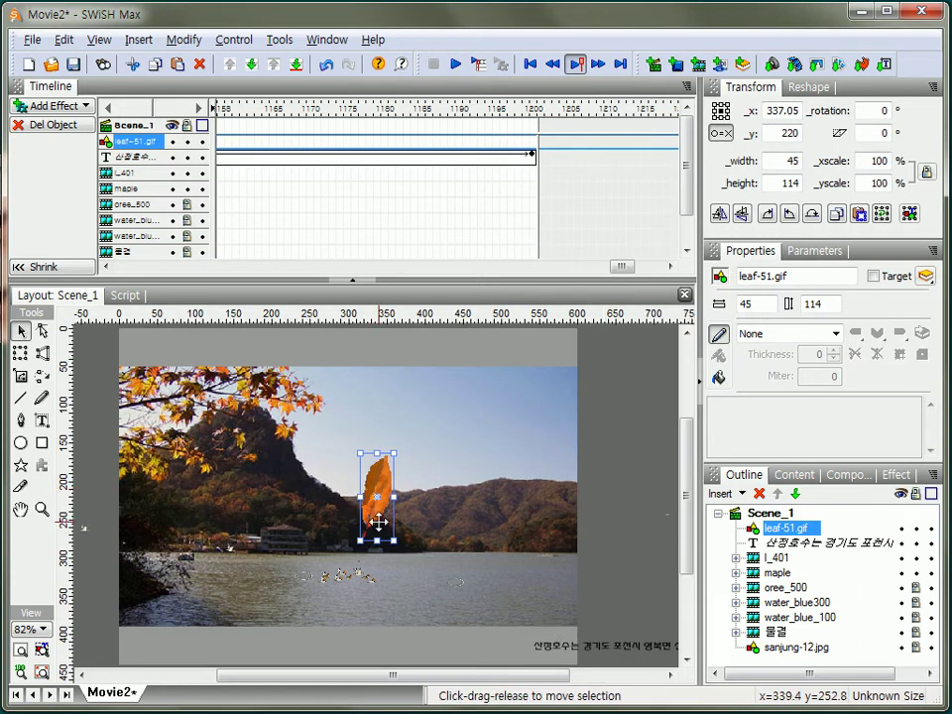
Step: Position the leaf near the centre of the stage, at about x 300.55, y 237.05
{"action": "left_click_drag", "start_coordinate": [377, 522], "coordinate": [605, 583]}
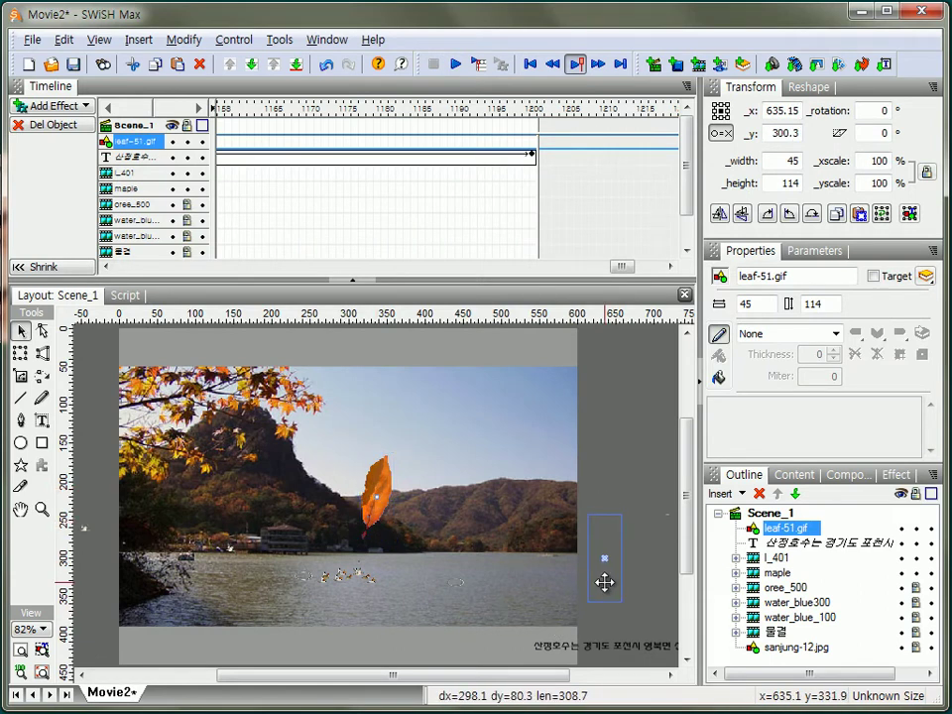
{"action": "left_click_drag", "start_coordinate": [605, 583], "coordinate": [605, 582]}
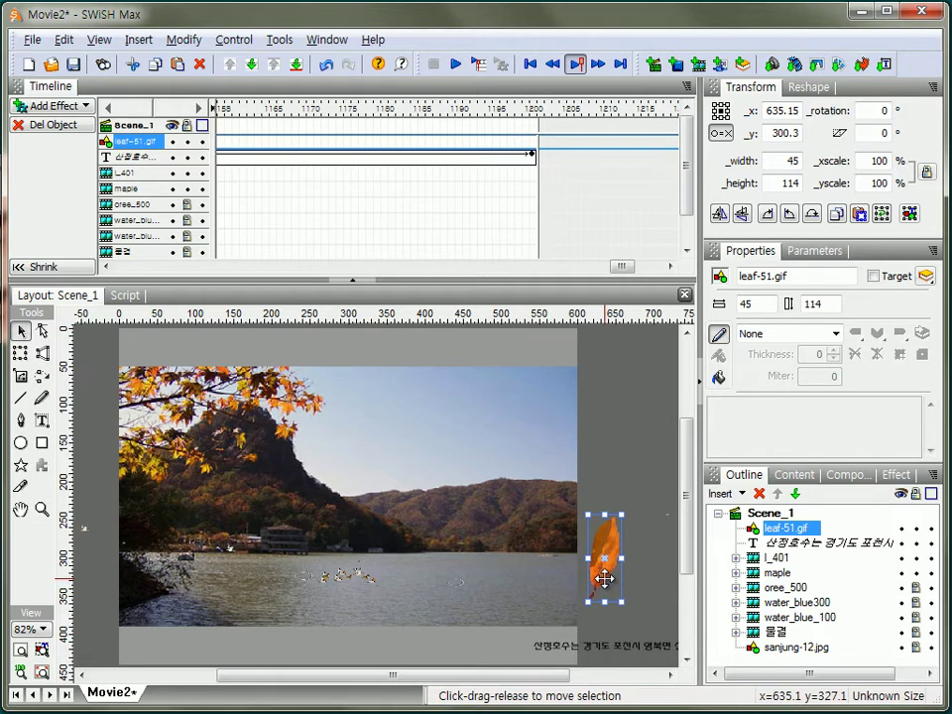
{"action": "left_click_drag", "start_coordinate": [609, 580], "coordinate": [353, 533]}
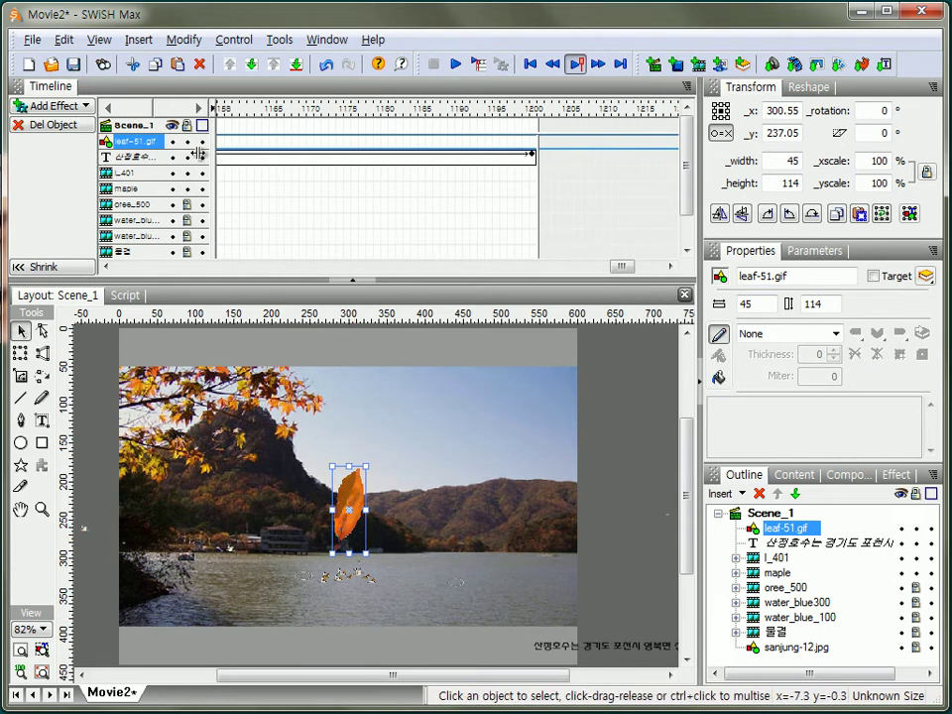
Step: Add a Place effect for the leaf at frame 1 of its timeline row
{"action": "left_click", "coordinate": [581, 267]}
{"action": "left_click_drag", "start_coordinate": [607, 267], "coordinate": [132, 267]}
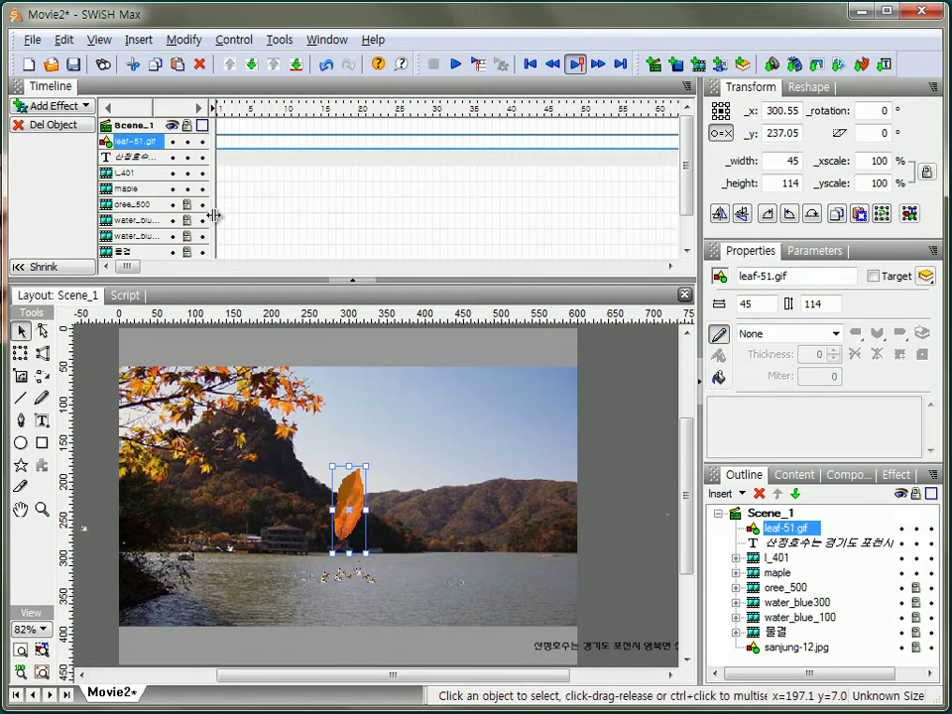
{"action": "left_click", "coordinate": [222, 150]}
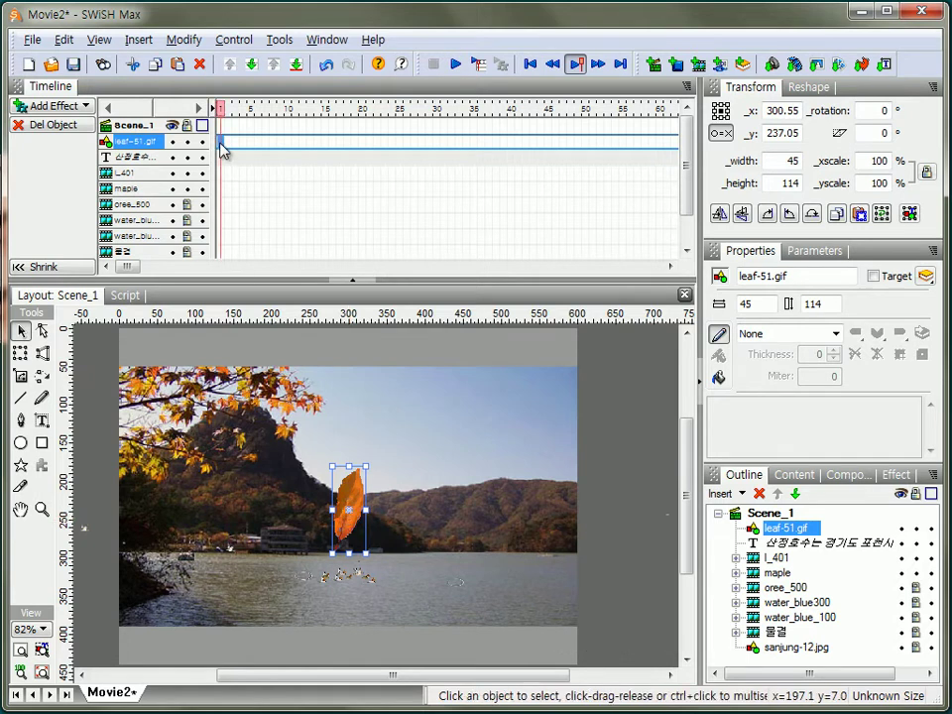
{"action": "right_click", "coordinate": [222, 149]}
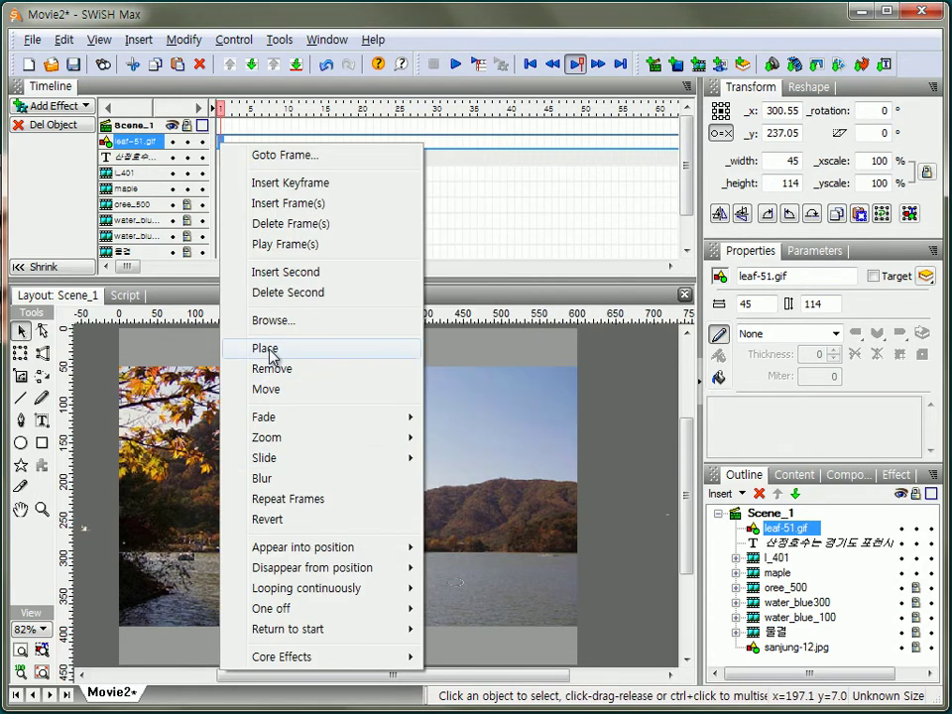
{"action": "left_click", "coordinate": [265, 349]}
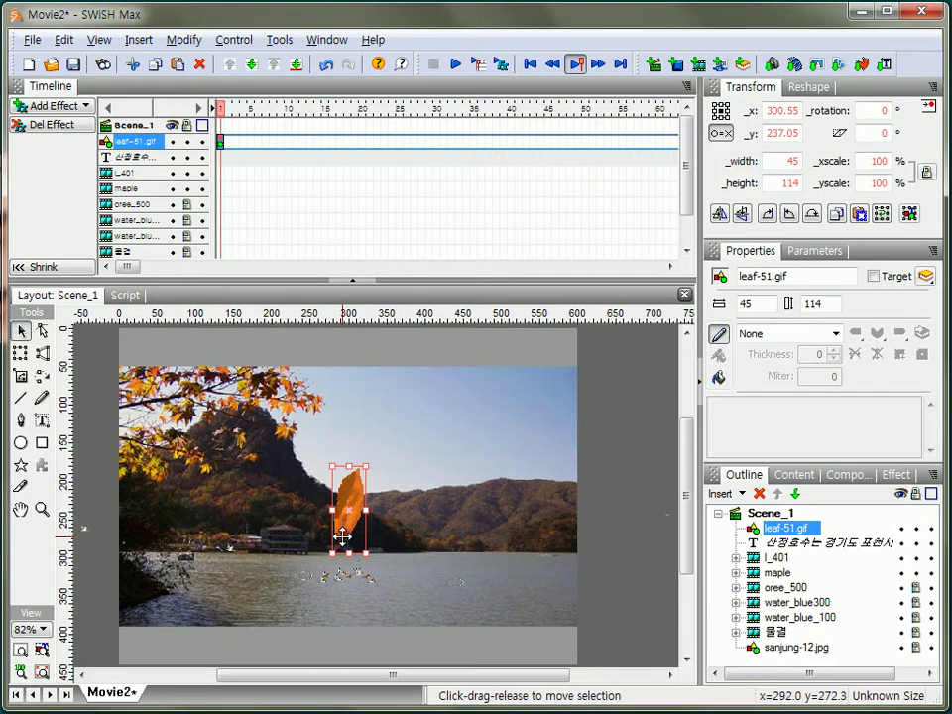
Step: Add a Place effect for the leaf at frame 3 and nudge the leaf up to y 233.4
{"action": "left_click", "coordinate": [236, 143]}
{"action": "right_click", "coordinate": [238, 145]}
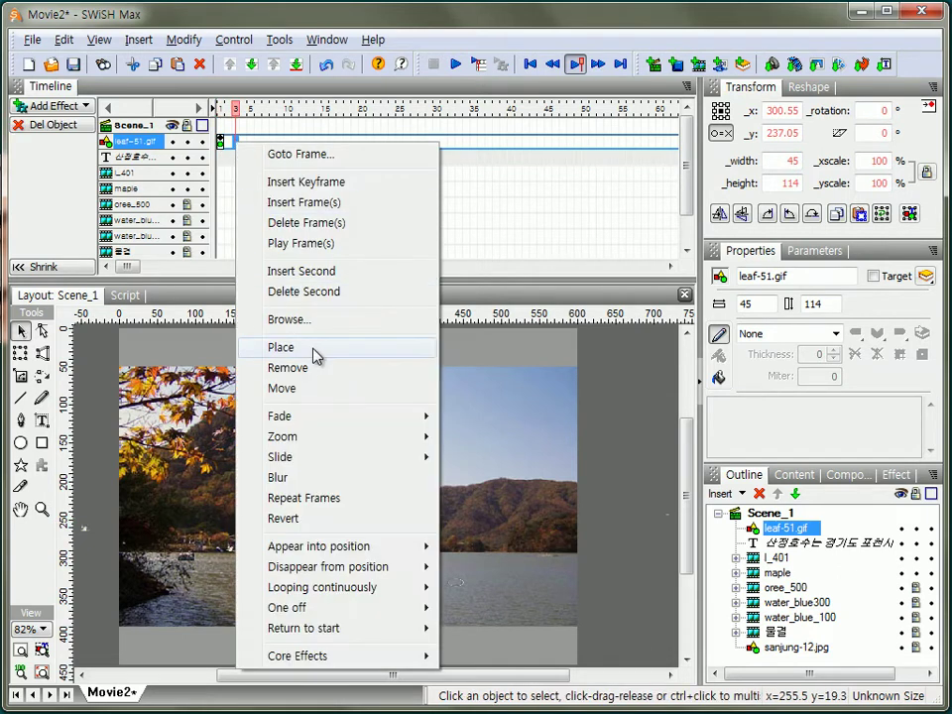
{"action": "left_click", "coordinate": [315, 355]}
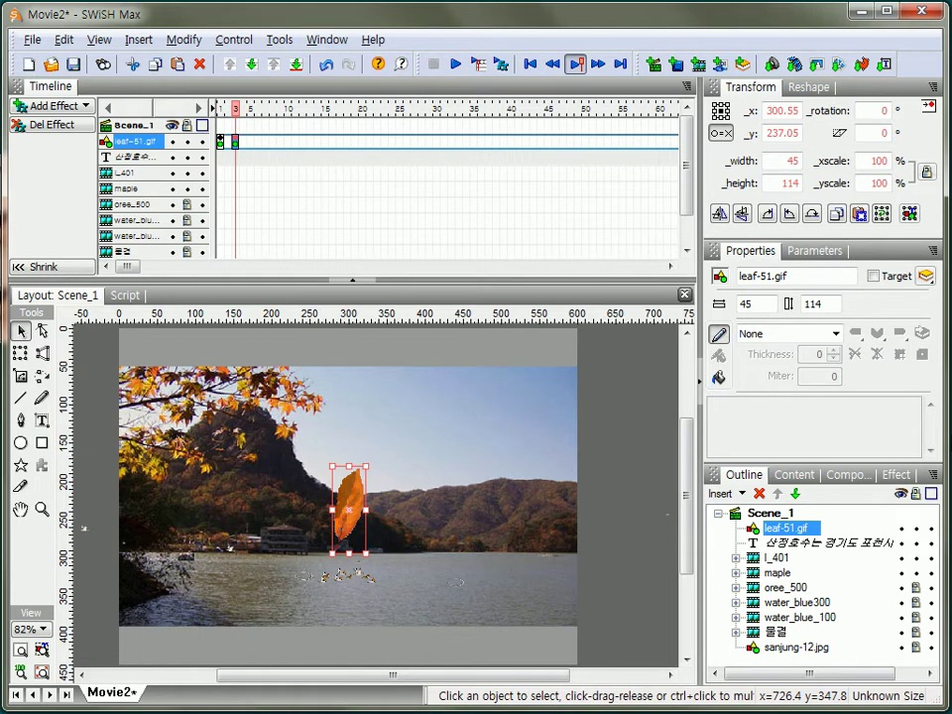
{"action": "key", "text": "Up"}
{"action": "key", "text": "Up"}
{"action": "key", "text": "Up"}
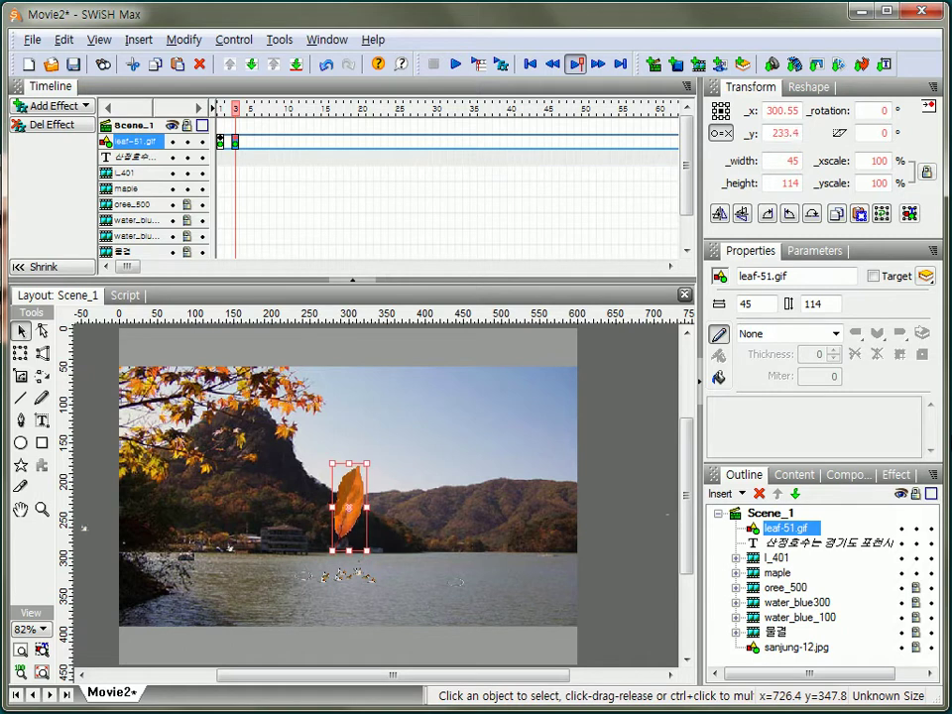
Step: Preview the leaf's motion by playing the timeline, the effect and the movie, and compare its positions at frames 1 and 3
{"action": "left_click", "coordinate": [480, 64]}
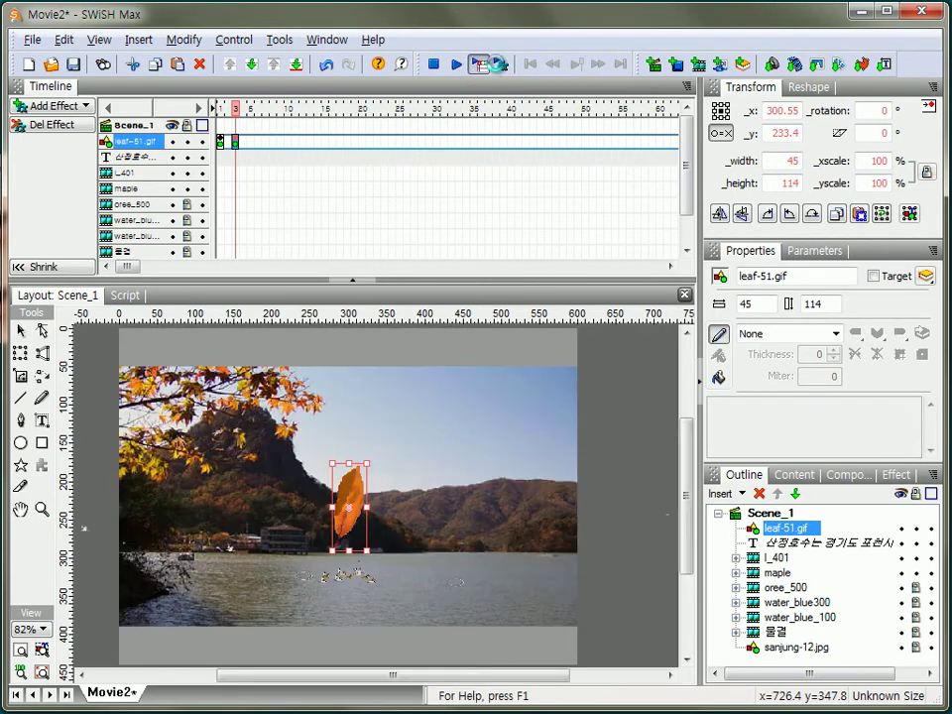
{"action": "left_click", "coordinate": [501, 64]}
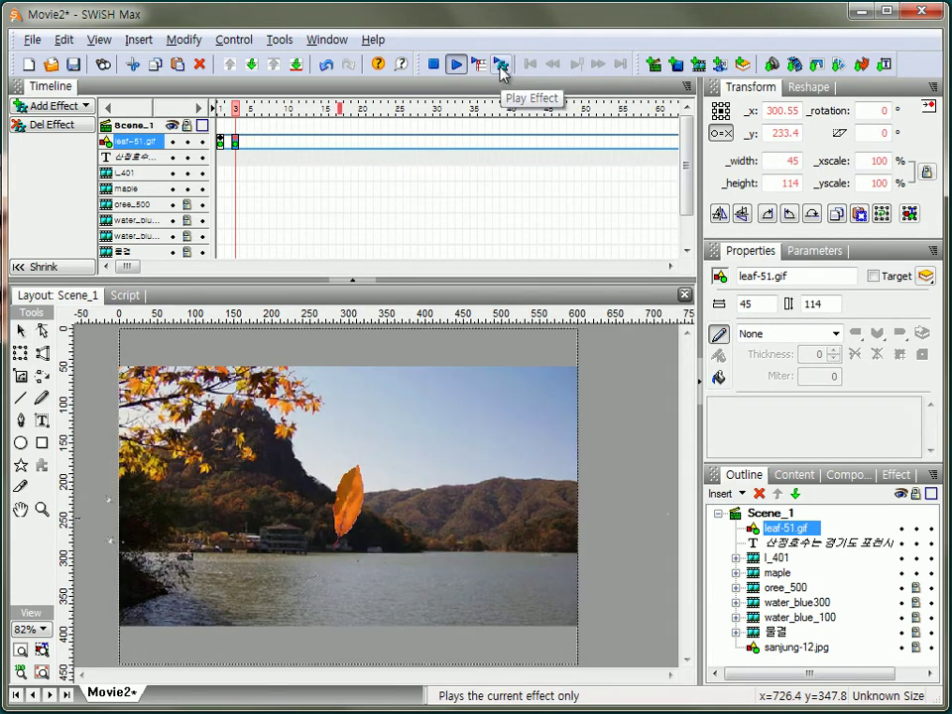
{"action": "left_click", "coordinate": [502, 65]}
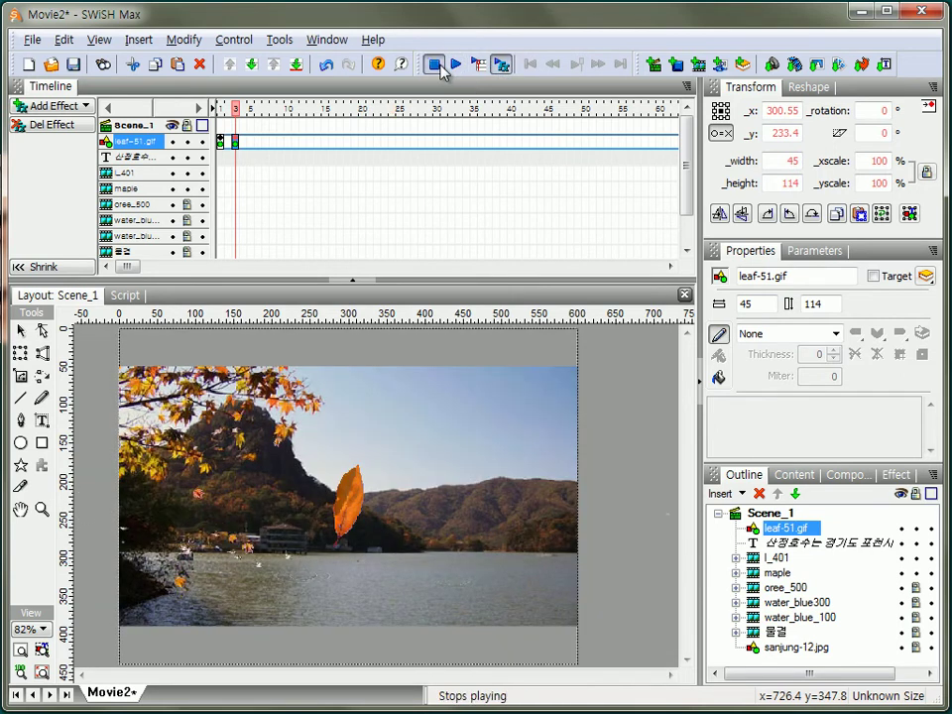
{"action": "left_click", "coordinate": [437, 65]}
{"action": "left_click", "coordinate": [457, 66]}
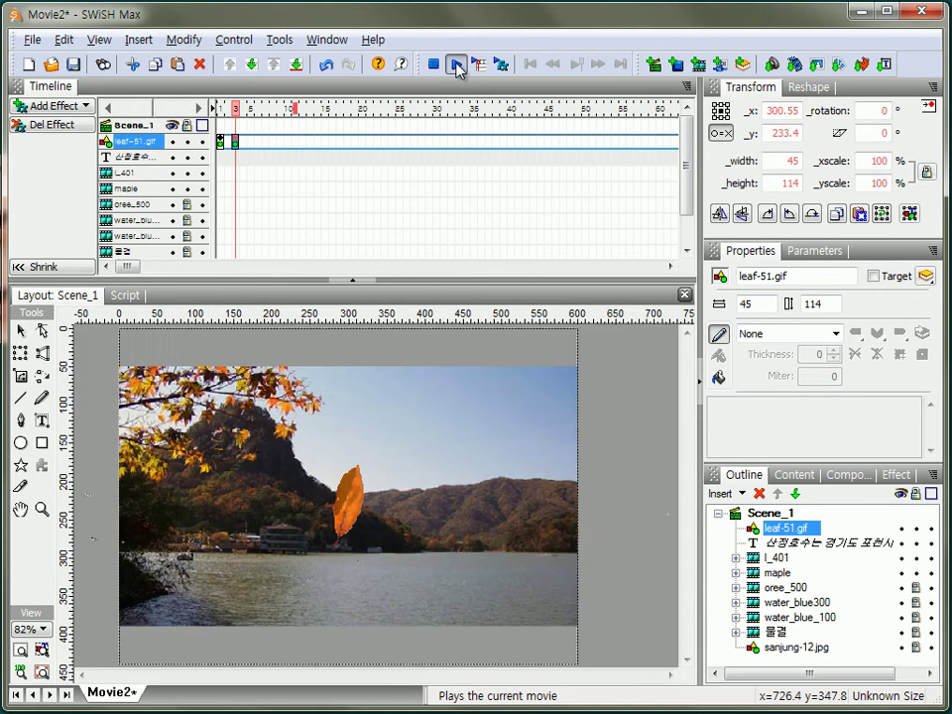
{"action": "left_click", "coordinate": [437, 65]}
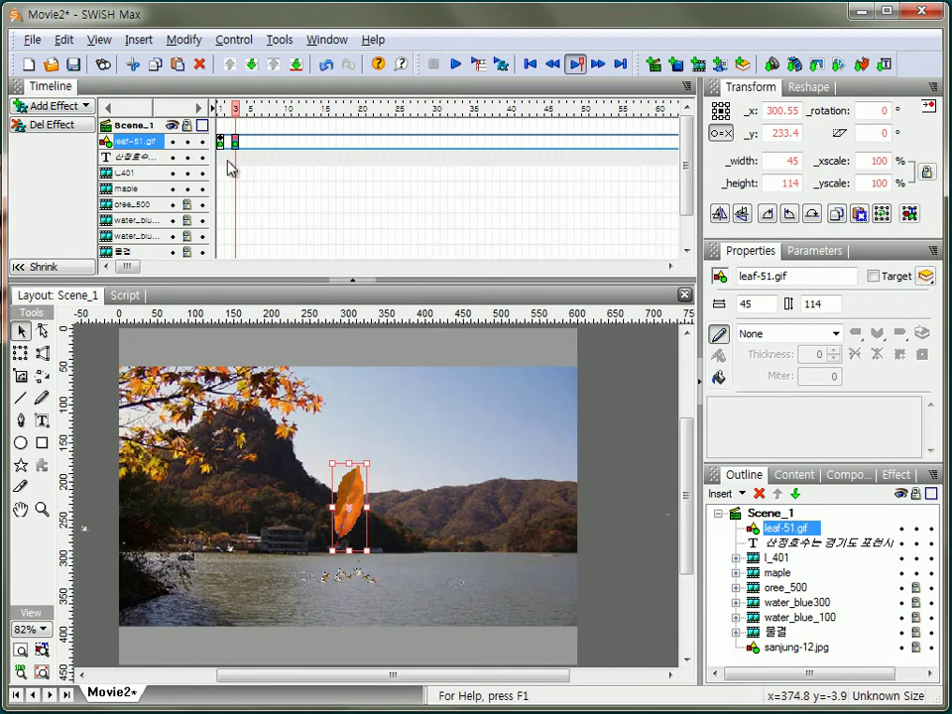
{"action": "left_click", "coordinate": [221, 142]}
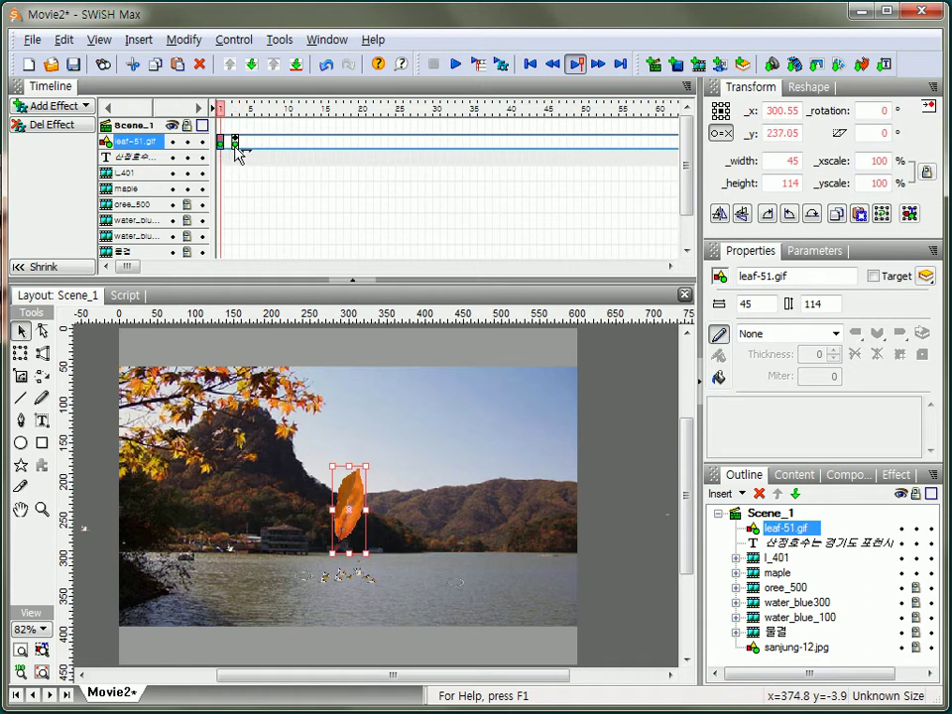
{"action": "left_click", "coordinate": [236, 146]}
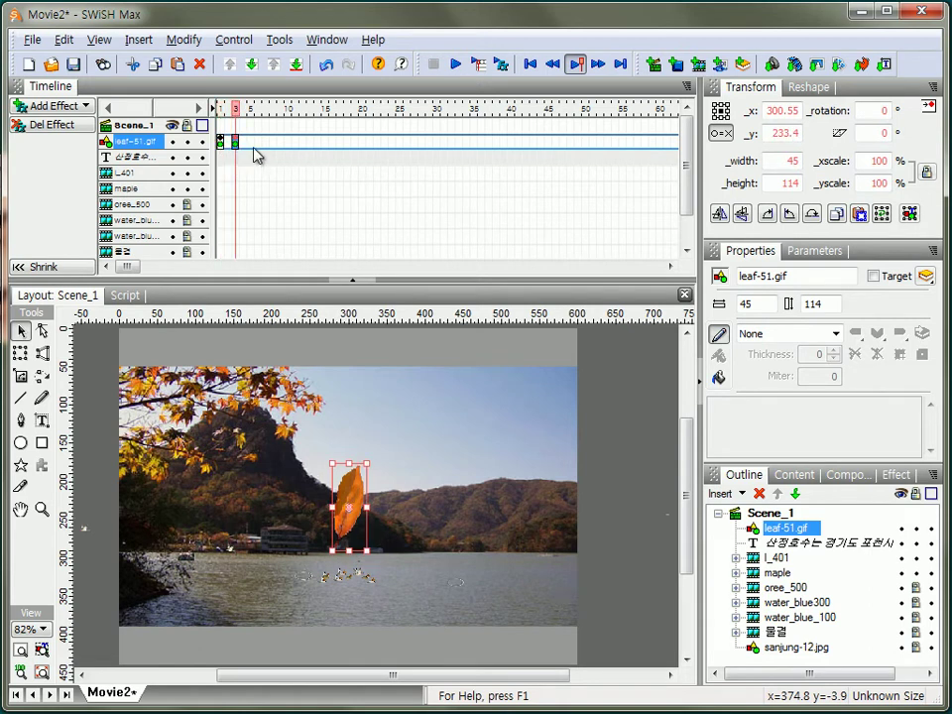
Step: Add a Place effect for the leaf at frame 5 and nudge the leaf down and left to x 296.95, y 237
{"action": "left_click", "coordinate": [251, 145]}
{"action": "right_click", "coordinate": [251, 144]}
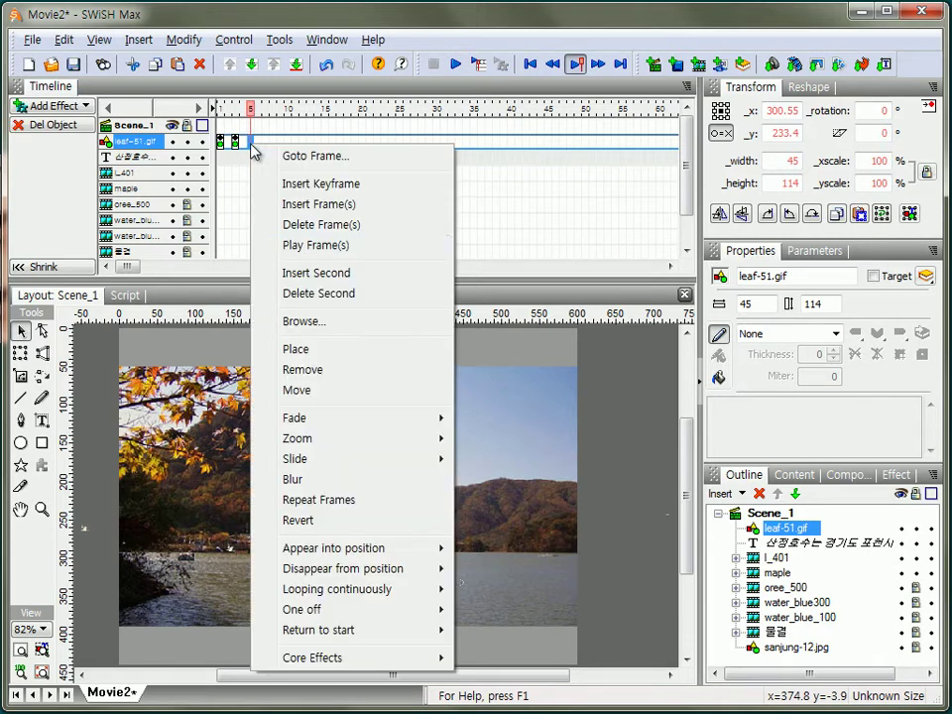
{"action": "left_click", "coordinate": [320, 350]}
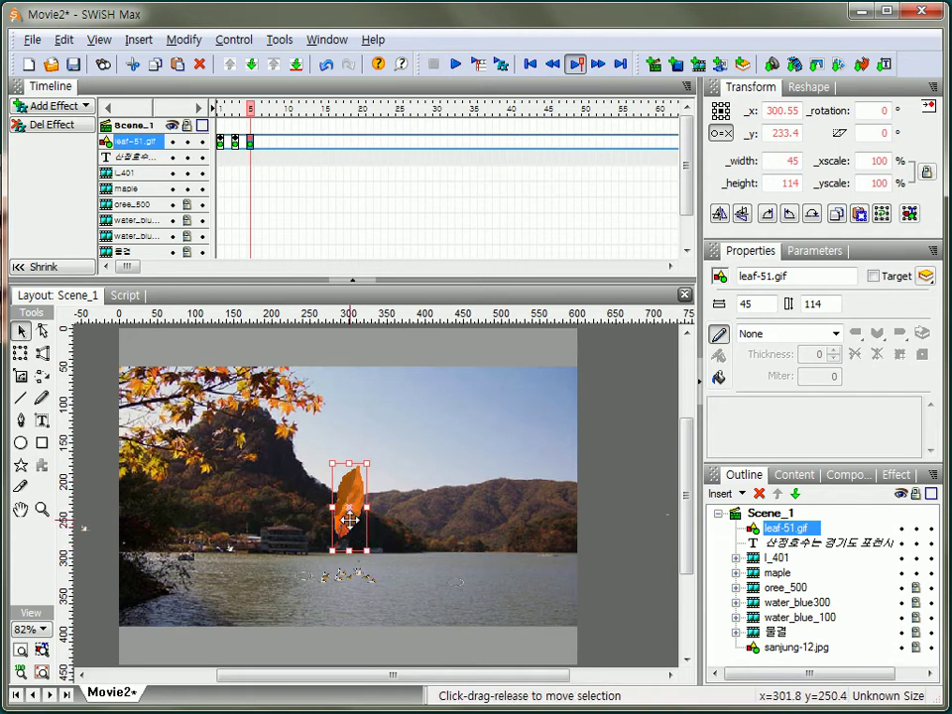
{"action": "key", "text": "Down"}
{"action": "key", "text": "Down"}
{"action": "key", "text": "Down"}
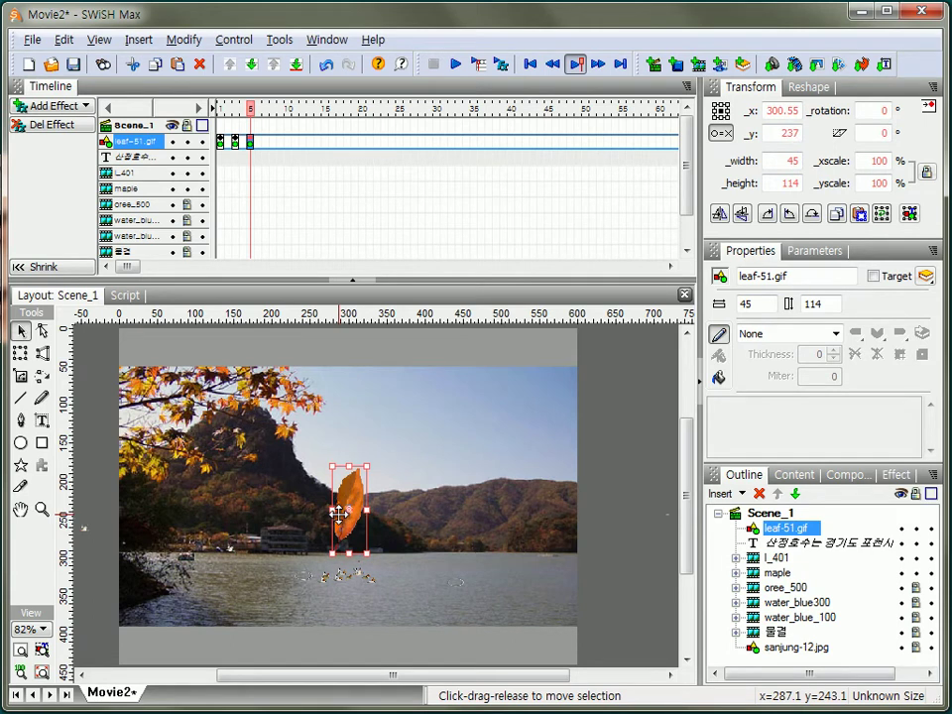
{"action": "key", "text": "Left"}
{"action": "key", "text": "Left"}
{"action": "key", "text": "Left"}
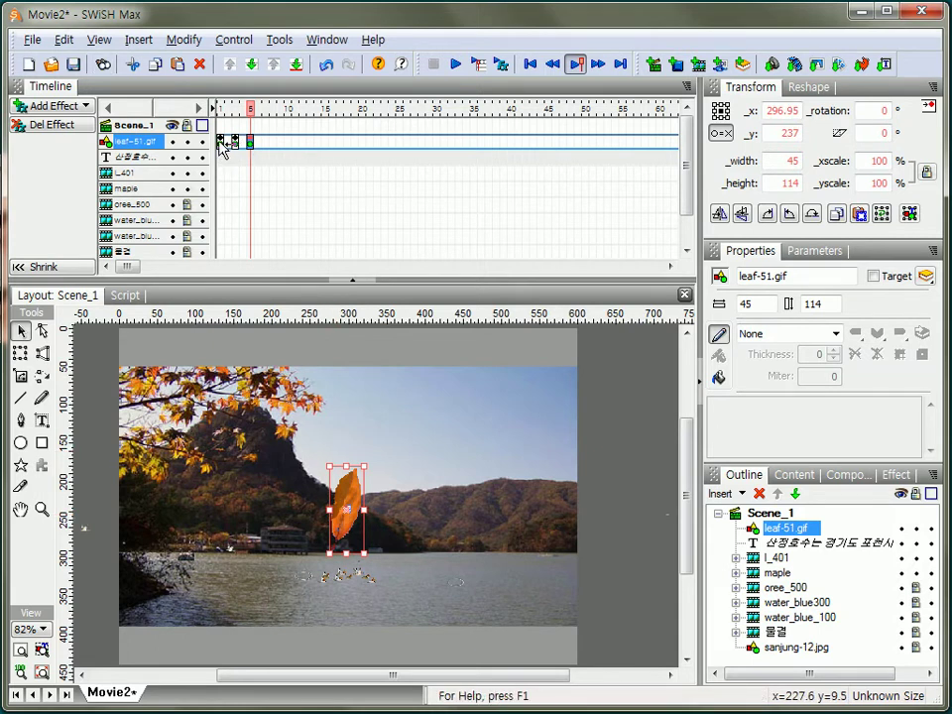
Step: Step through the leaf's Place effects at frames 1, 3 and 5 to compare its positions
{"action": "left_click", "coordinate": [222, 145]}
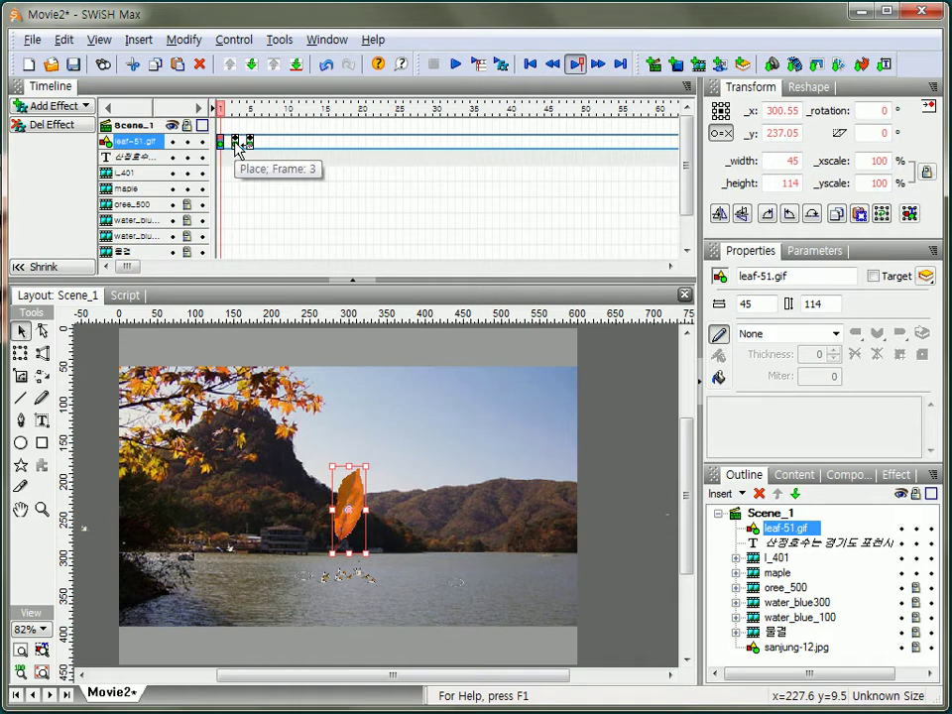
{"action": "left_click", "coordinate": [236, 145]}
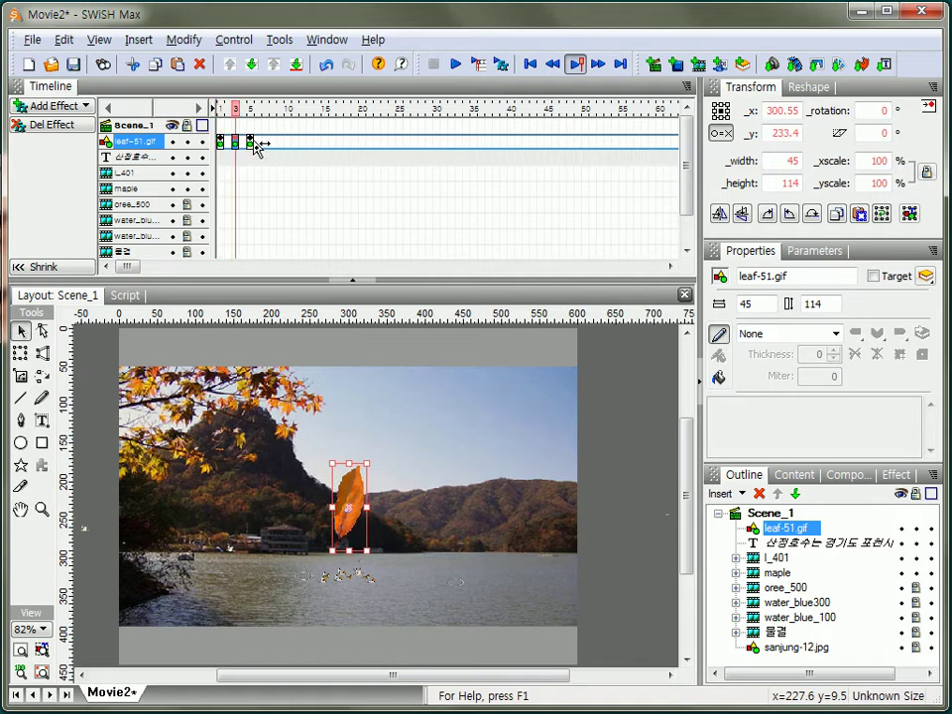
{"action": "left_click", "coordinate": [255, 144]}
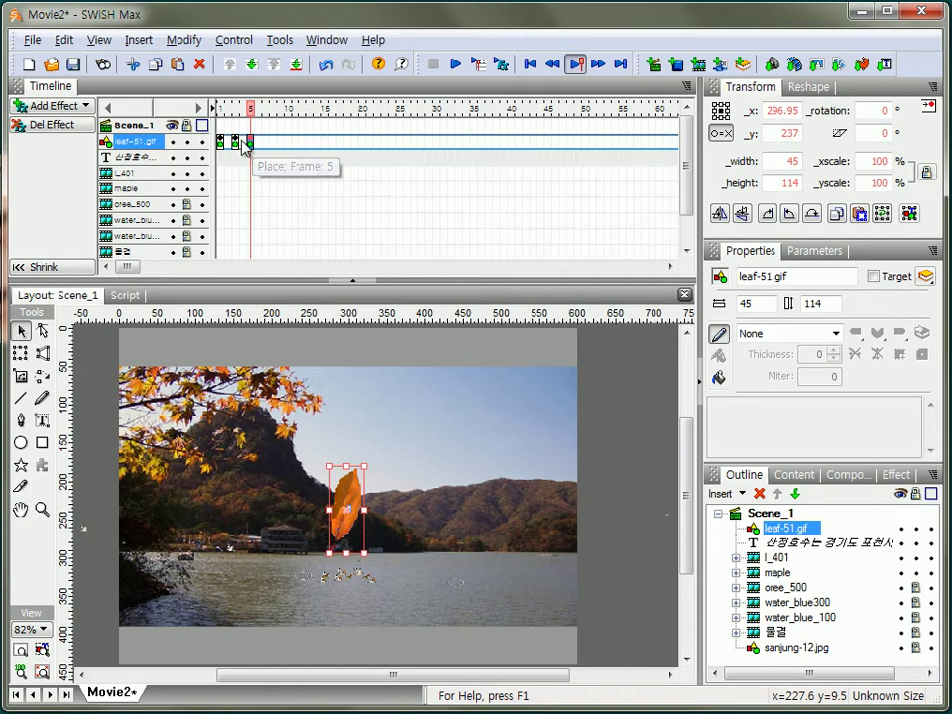
{"action": "left_click", "coordinate": [235, 145]}
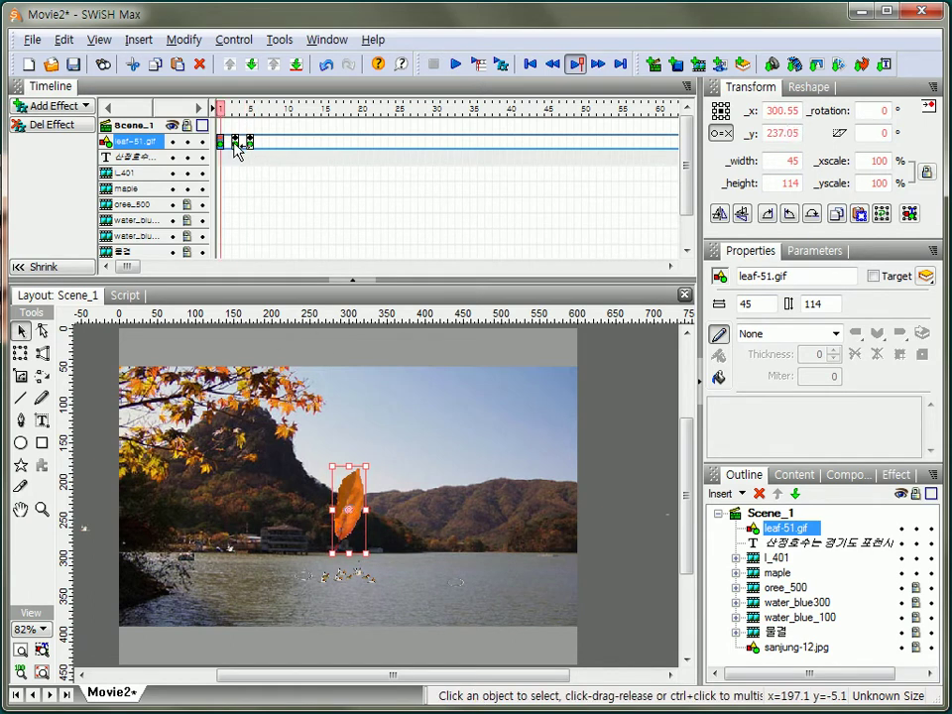
{"action": "left_click", "coordinate": [254, 145]}
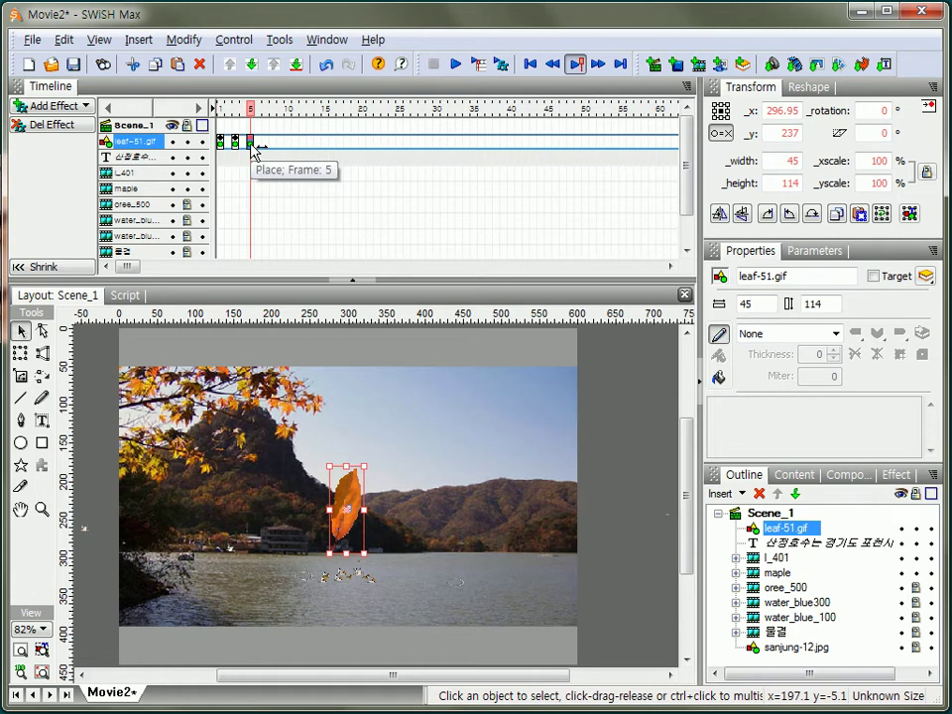
Step: Add a Place effect for the leaf at frame 7 and nudge the leaf up and right to x 300.55, y 233.4
{"action": "left_click", "coordinate": [268, 145]}
{"action": "right_click", "coordinate": [268, 145]}
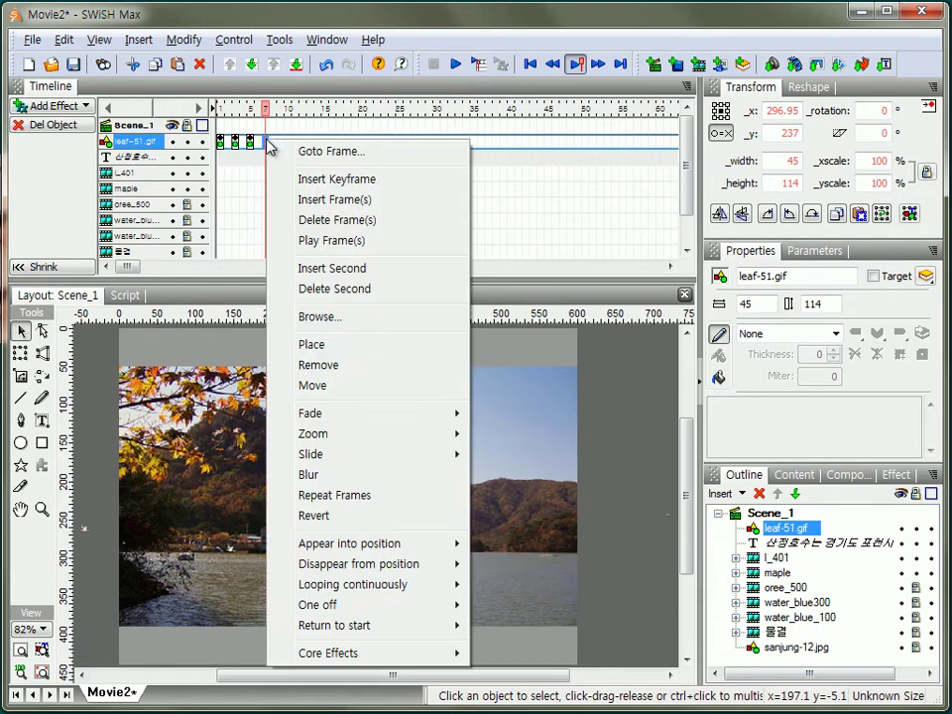
{"action": "left_click", "coordinate": [359, 346]}
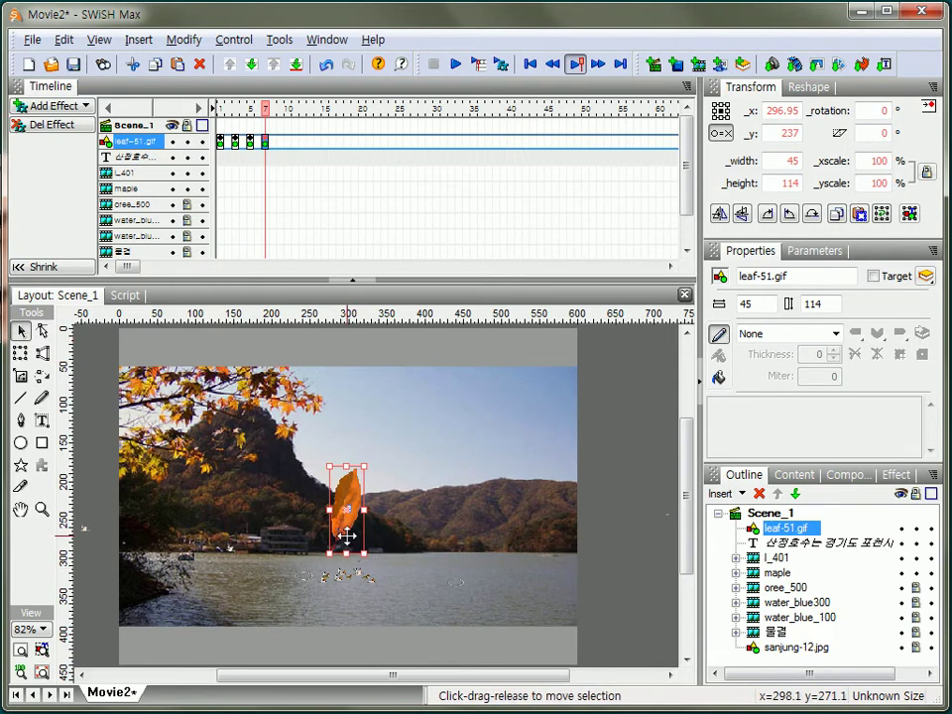
{"action": "key", "text": "Up"}
{"action": "key", "text": "Up"}
{"action": "key", "text": "Up"}
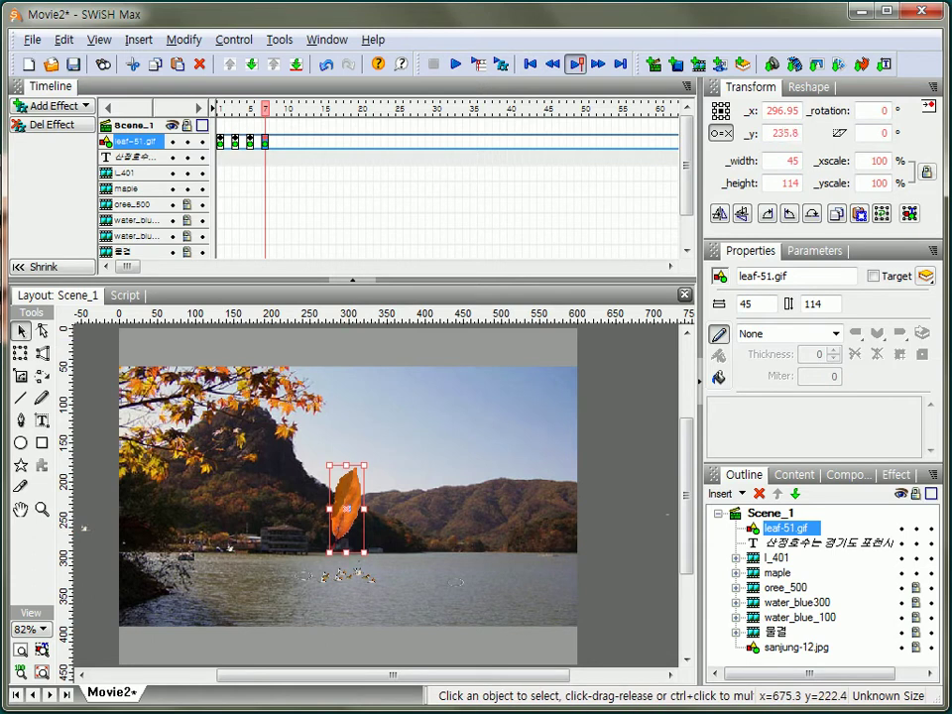
{"action": "left_click_drag", "start_coordinate": [347, 507], "coordinate": [349, 508]}
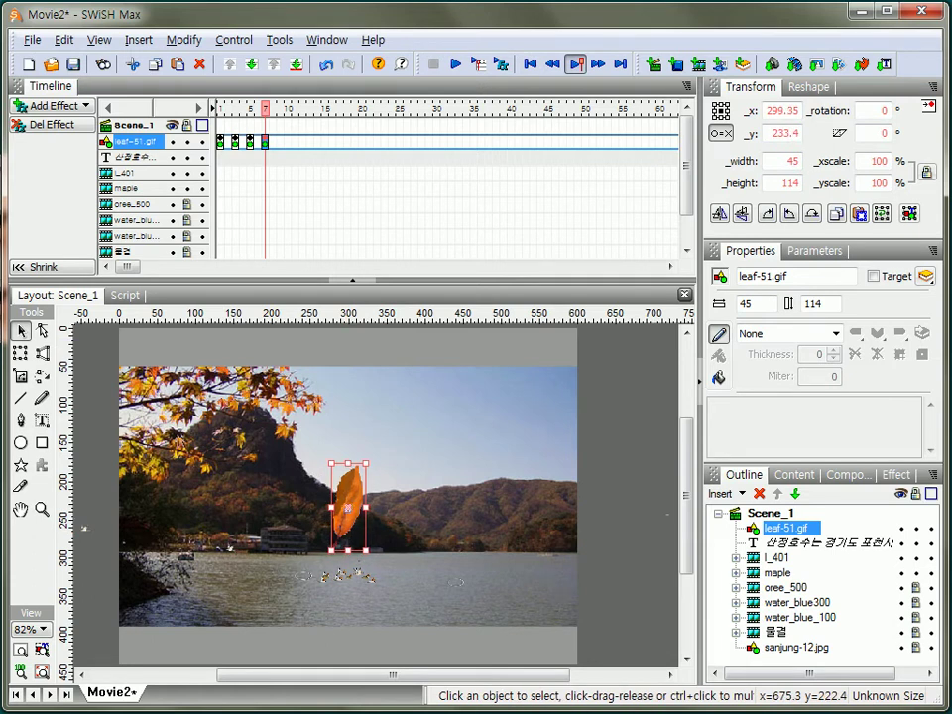
Step: Step through the leaf's Place effects at frames 1, 3, 5 and 7 to compare its positions
{"action": "left_click", "coordinate": [222, 147]}
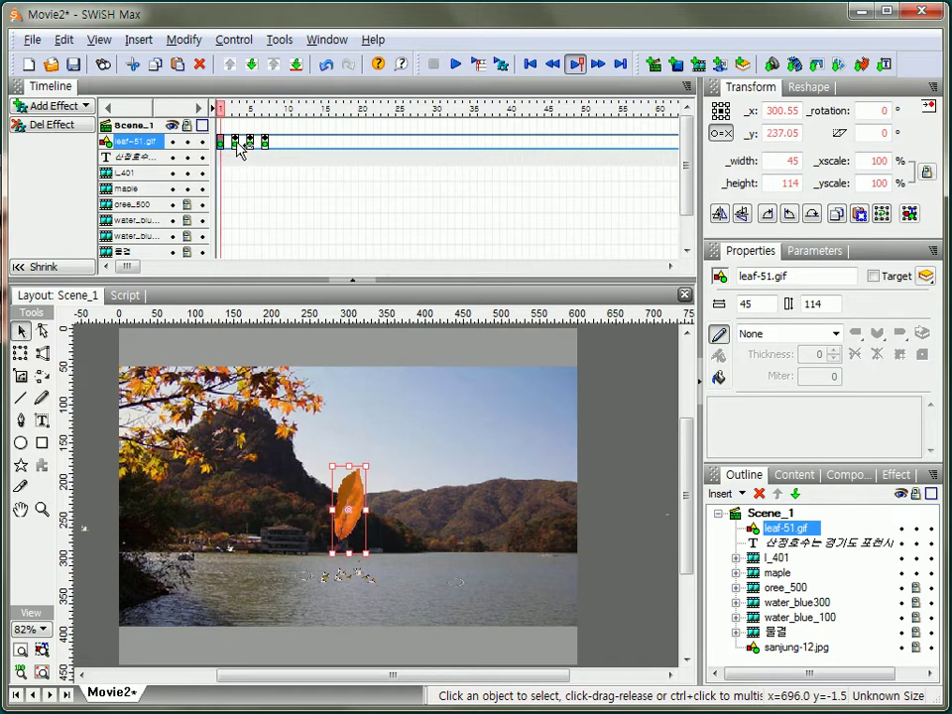
{"action": "left_click", "coordinate": [235, 147]}
{"action": "left_click", "coordinate": [250, 147]}
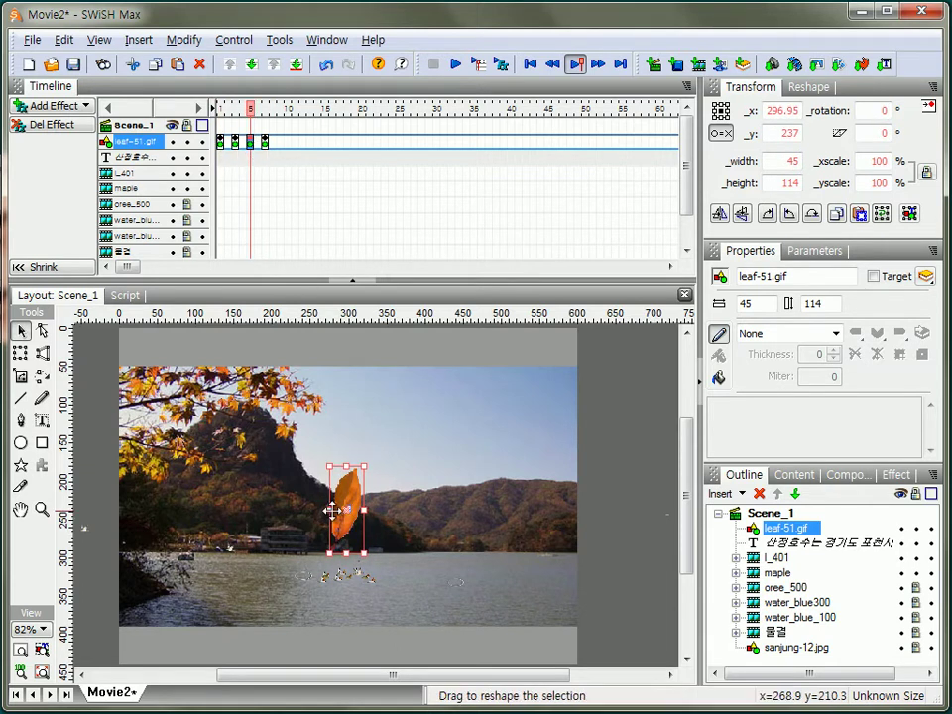
{"action": "left_click", "coordinate": [271, 146]}
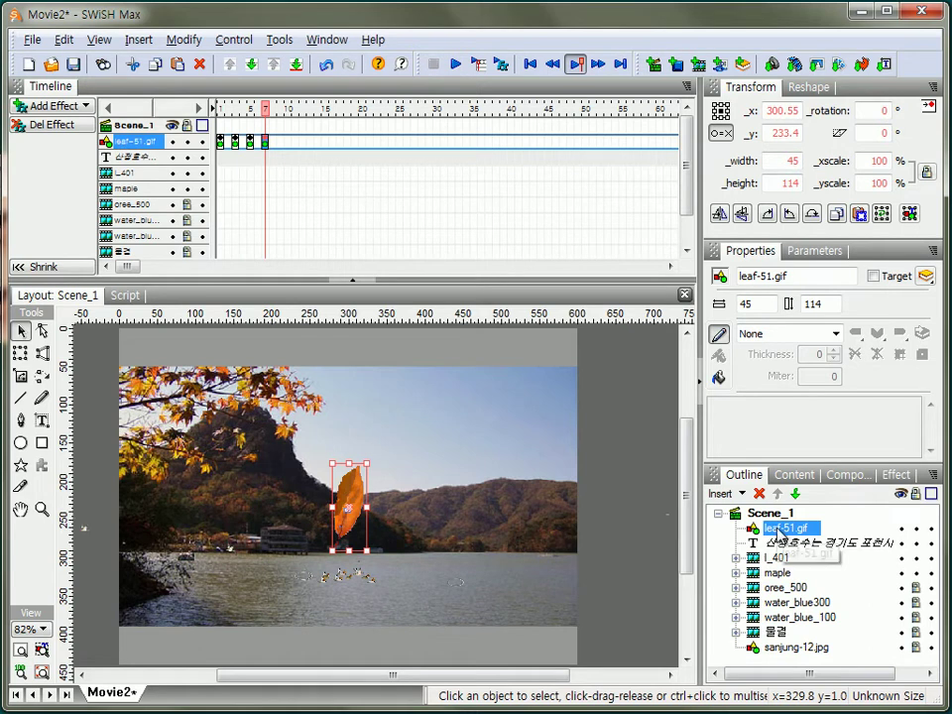
Step: Group the animated leaf-51.gif object as a Movie Clip
{"action": "right_click", "coordinate": [132, 145]}
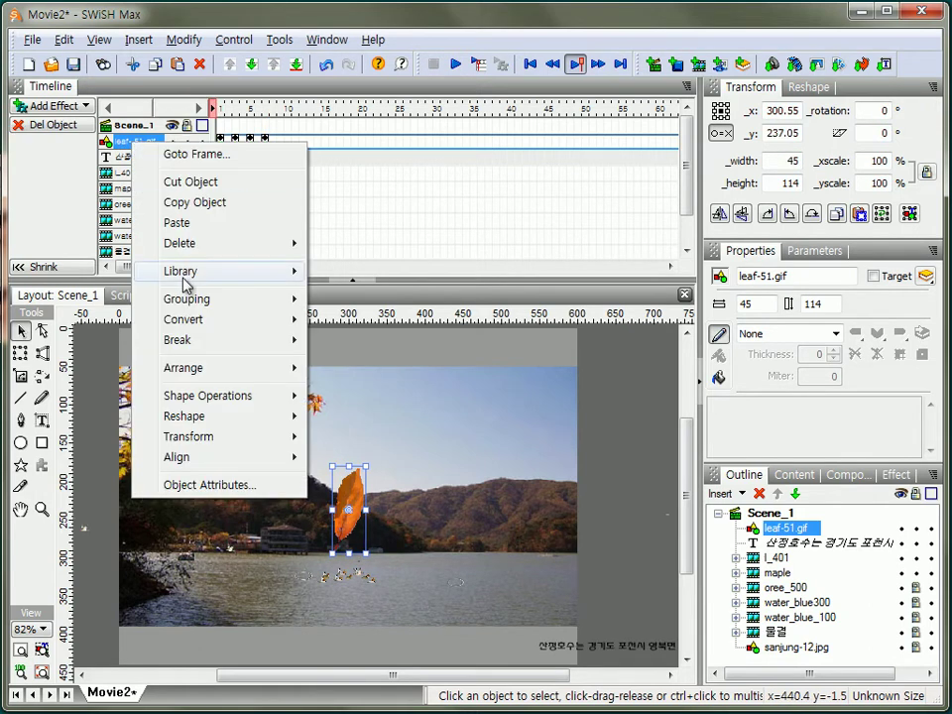
{"action": "mouse_move", "coordinate": [197, 310]}
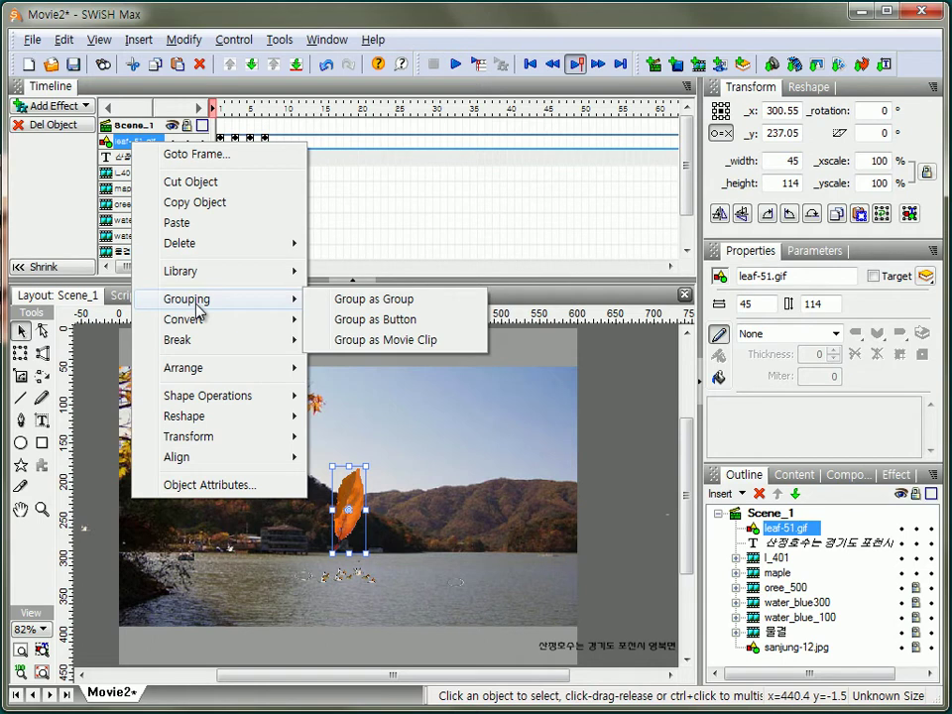
{"action": "left_click", "coordinate": [394, 341]}
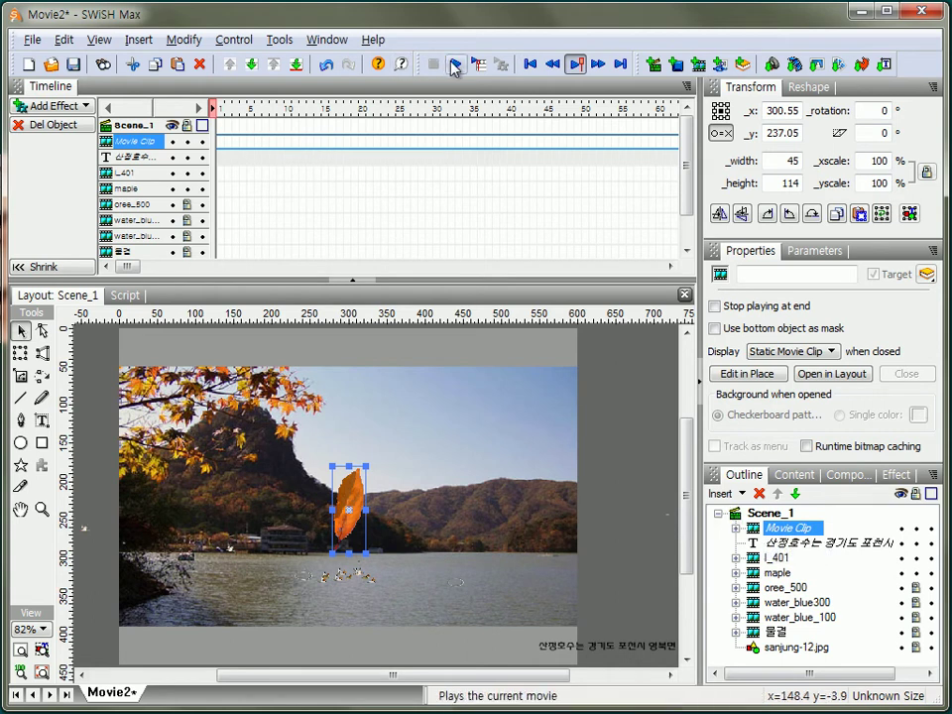
Step: Play the movie to check the leaf clip's looping motion, inspect the clip's contents in the outline, and stop playback
{"action": "left_click", "coordinate": [456, 65]}
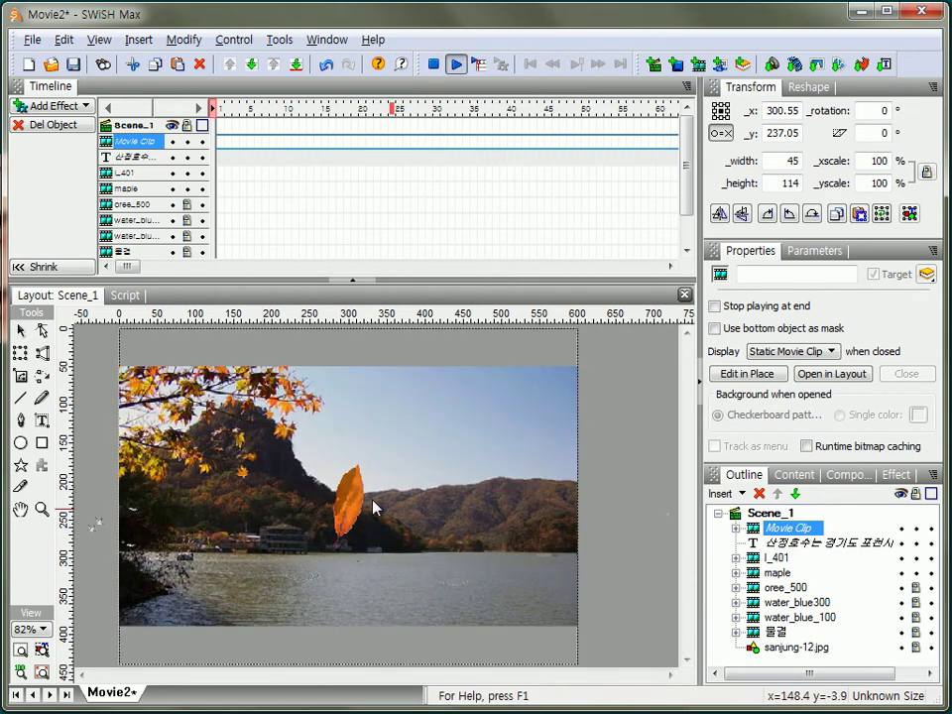
{"action": "left_click", "coordinate": [734, 528]}
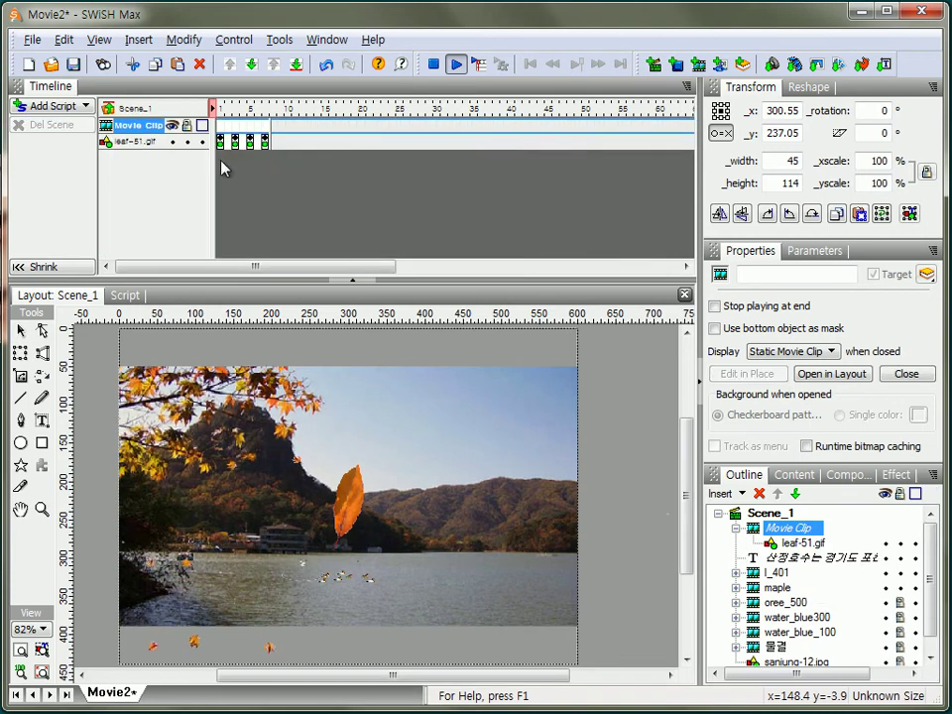
{"action": "left_click", "coordinate": [735, 528]}
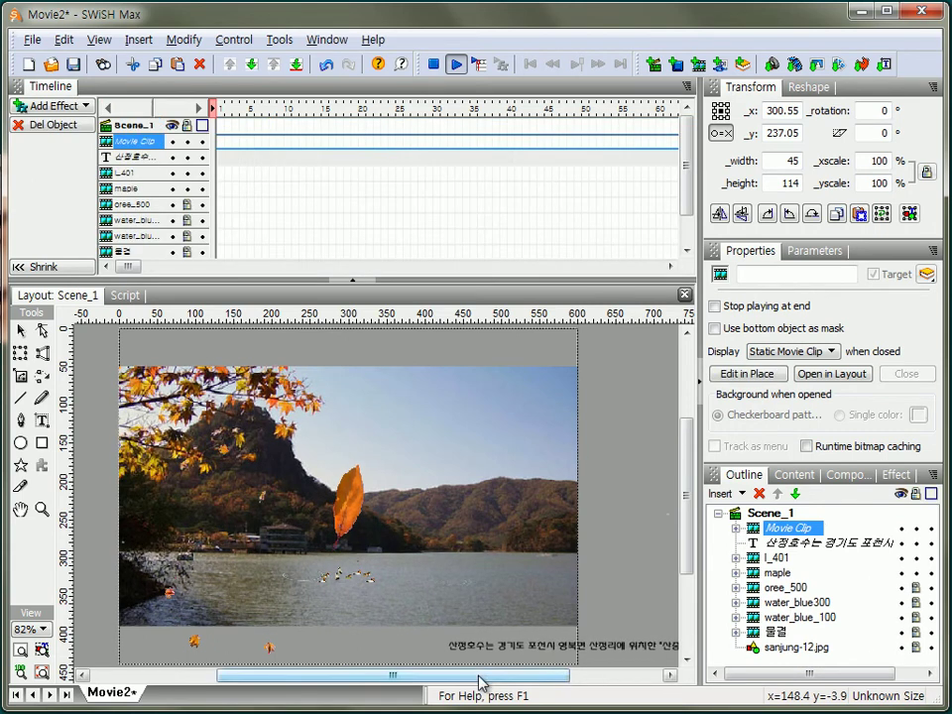
{"action": "left_click", "coordinate": [433, 63]}
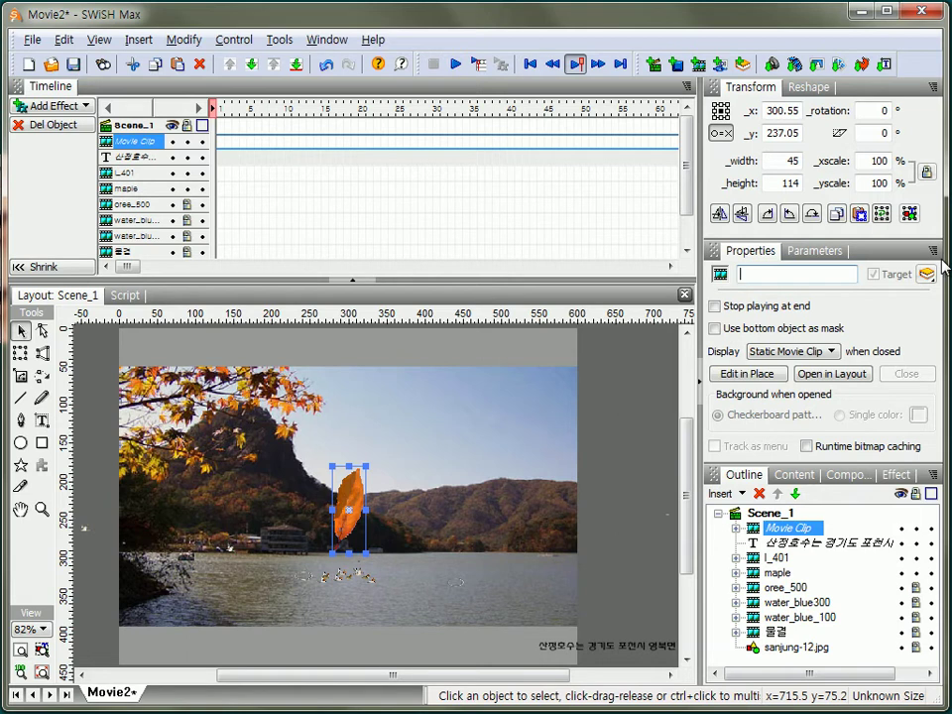
Step: Name the leaf movie clip pen and move it just outside the scene's right edge, to about x 635, y 303
{"action": "key", "text": "Return"}
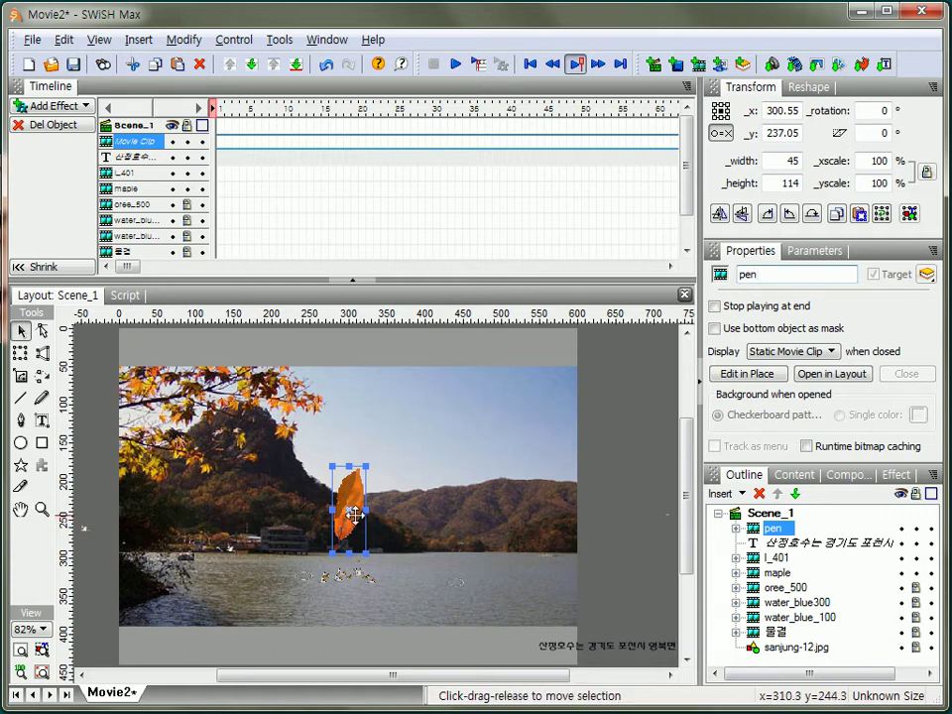
{"action": "left_click_drag", "start_coordinate": [351, 525], "coordinate": [602, 579]}
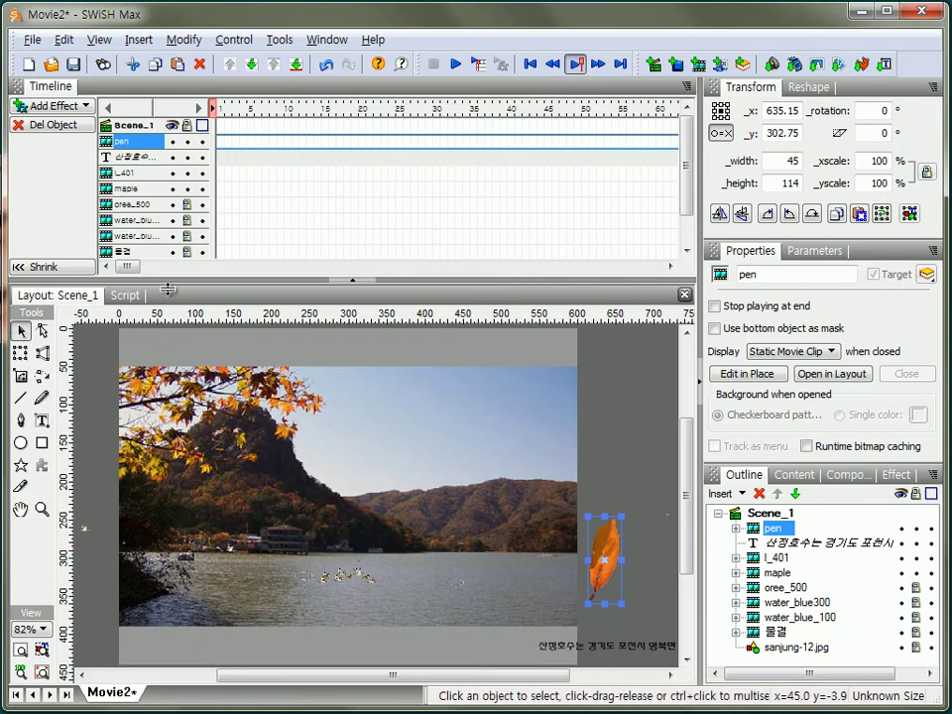
Step: Add a Move effect to the pen clip from frame 181 to 201 that ends with the leaf at x 565.8, y 364.8
{"action": "left_click_drag", "start_coordinate": [129, 266], "coordinate": [205, 278]}
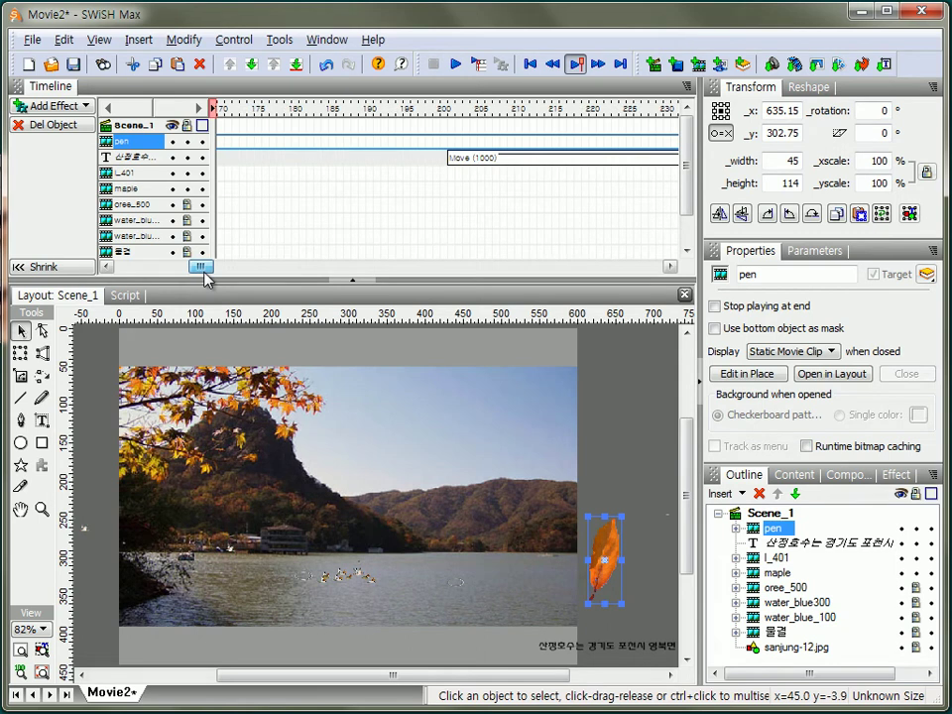
{"action": "left_click", "coordinate": [304, 145]}
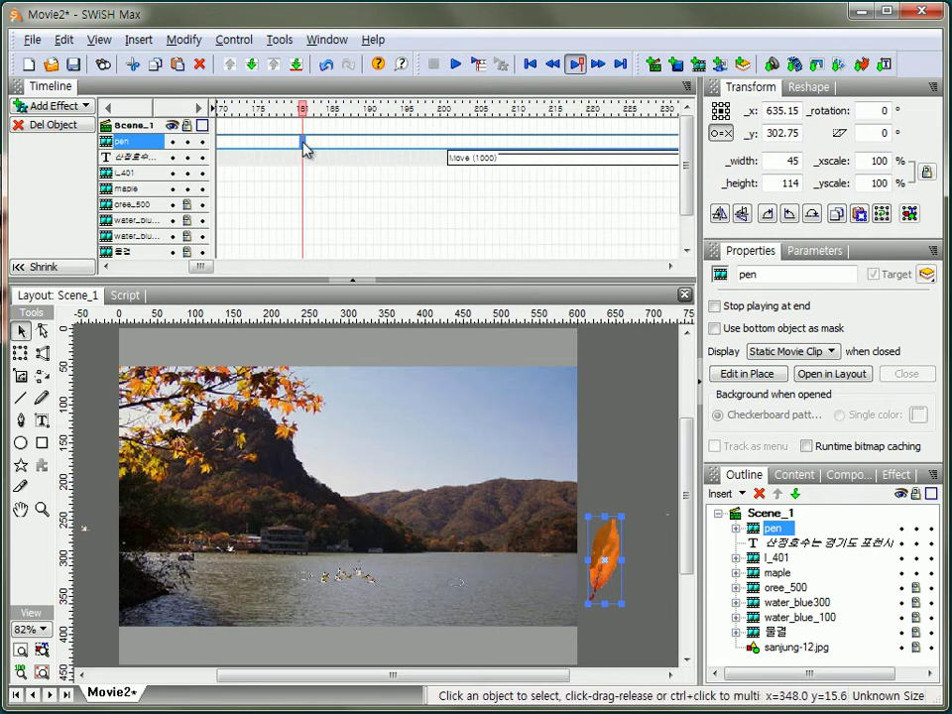
{"action": "right_click", "coordinate": [305, 148]}
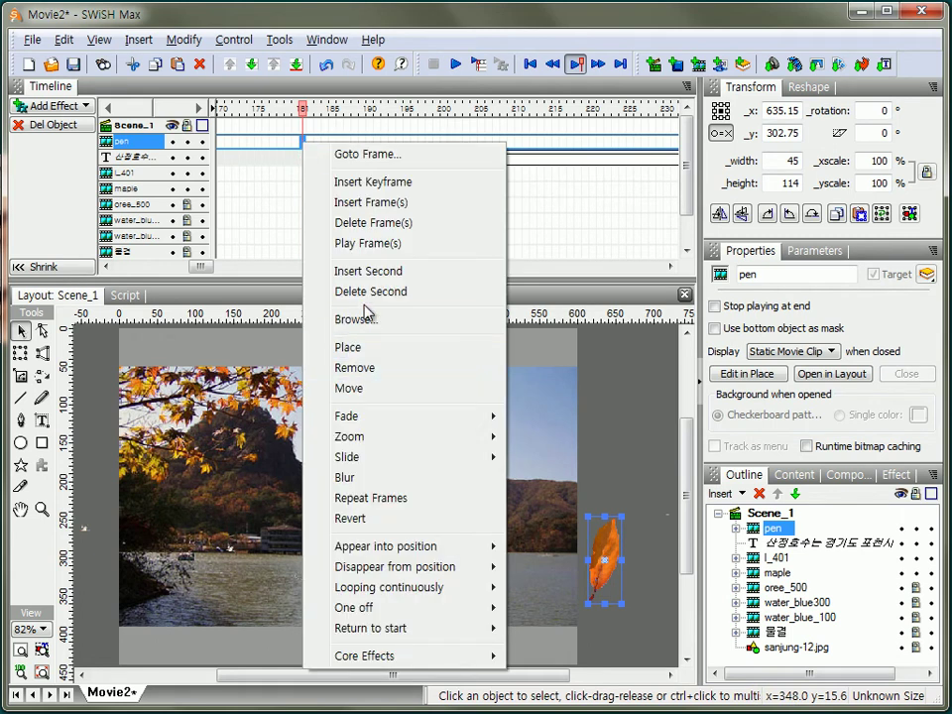
{"action": "left_click", "coordinate": [359, 390]}
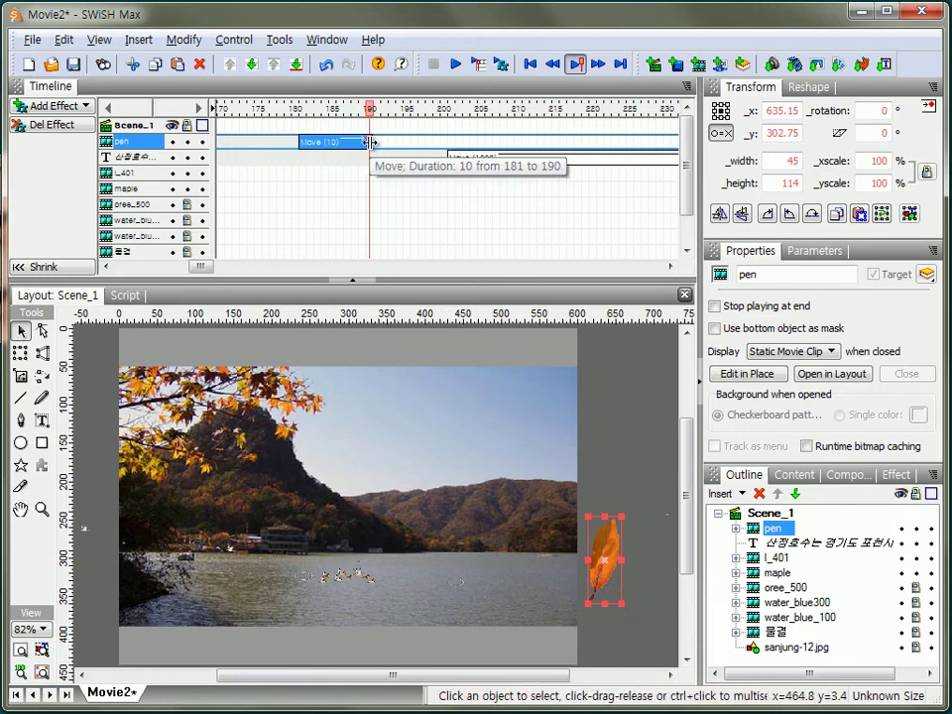
{"action": "left_click_drag", "start_coordinate": [382, 141], "coordinate": [449, 136]}
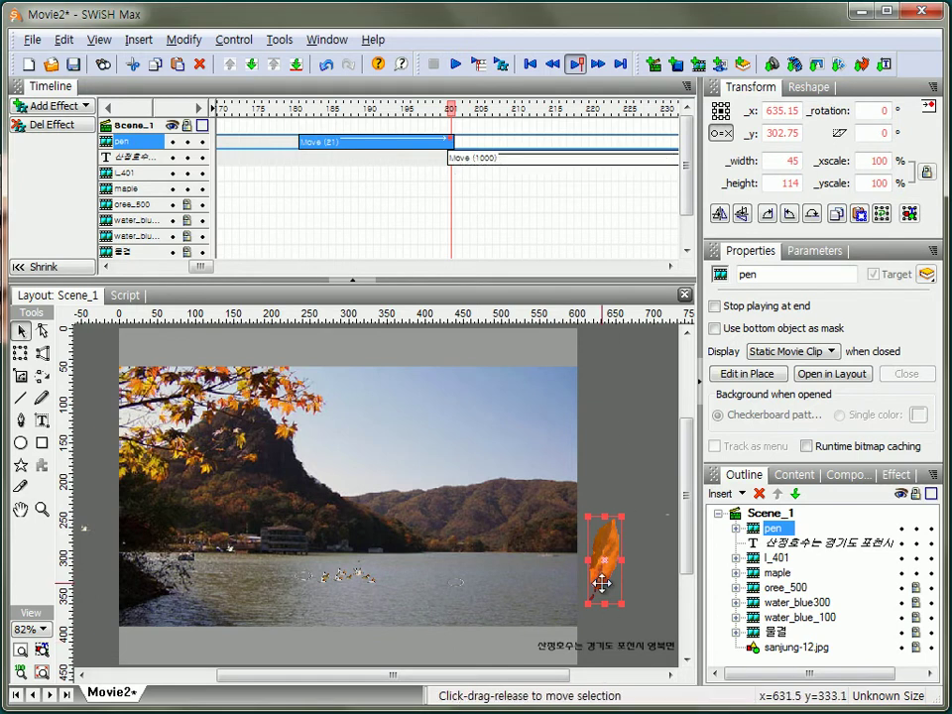
{"action": "left_click_drag", "start_coordinate": [602, 584], "coordinate": [547, 625]}
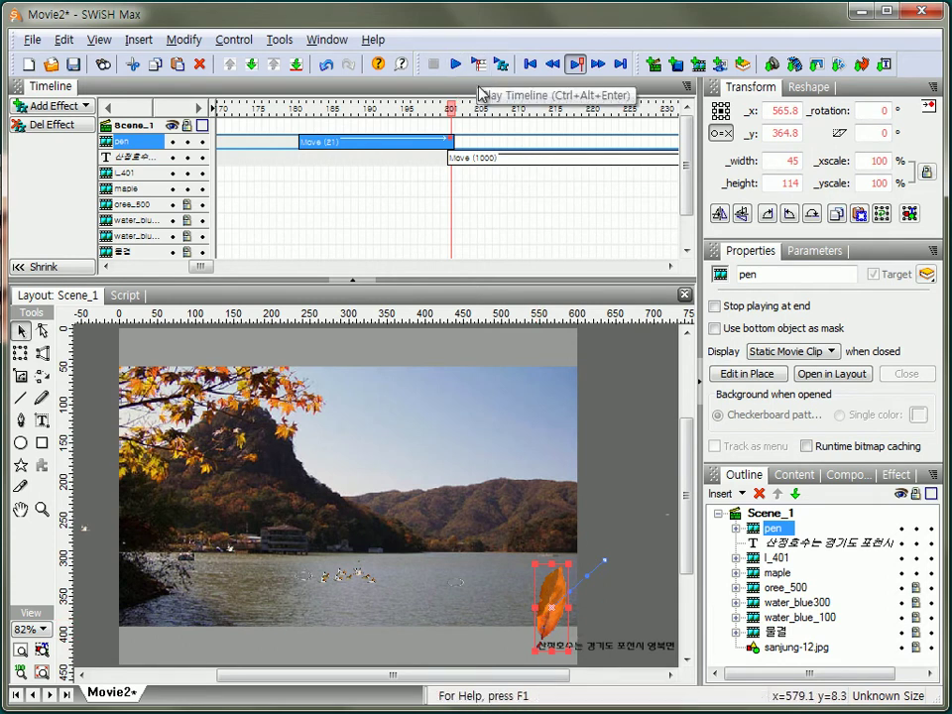
Step: Preview the pen clip's Move effect by scrubbing back to frame 181 and playing only the effect
{"action": "left_click", "coordinate": [383, 109]}
{"action": "left_click_drag", "start_coordinate": [376, 121], "coordinate": [301, 119]}
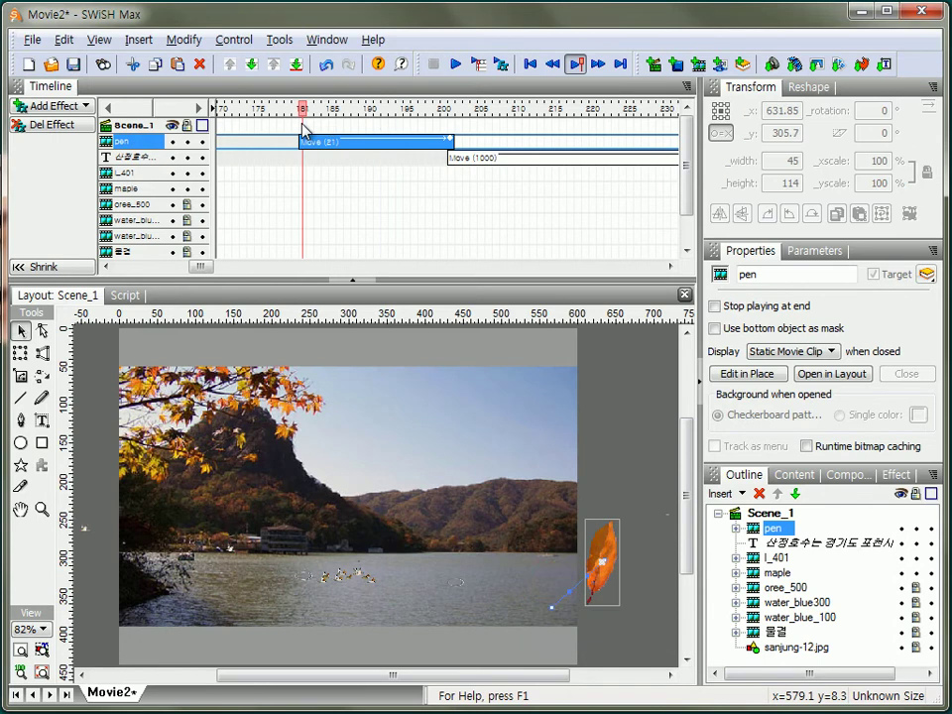
{"action": "left_click", "coordinate": [504, 65]}
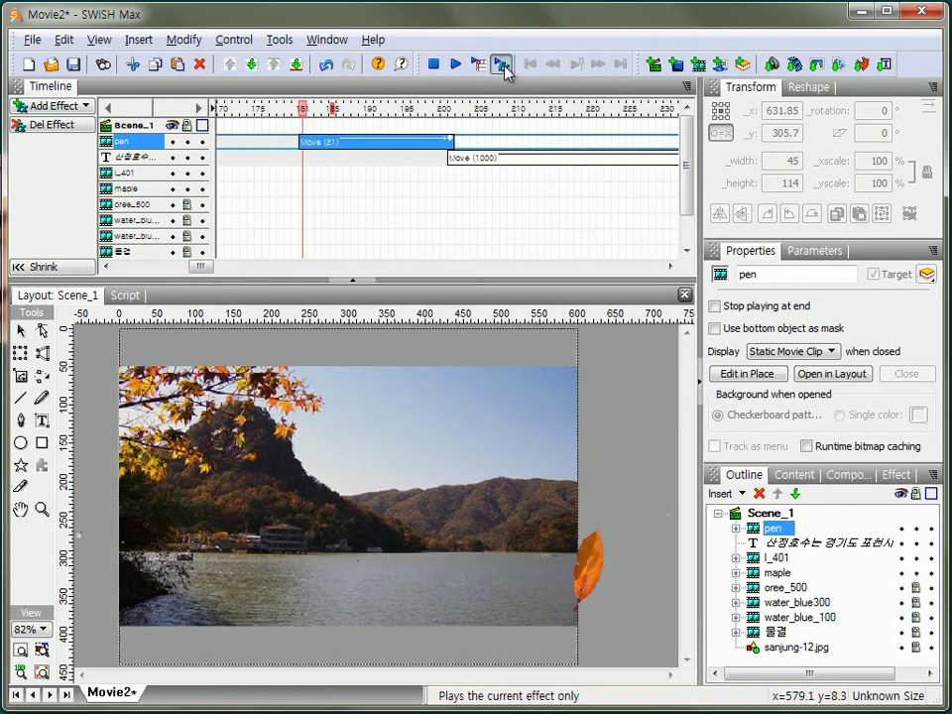
{"action": "left_click", "coordinate": [438, 68]}
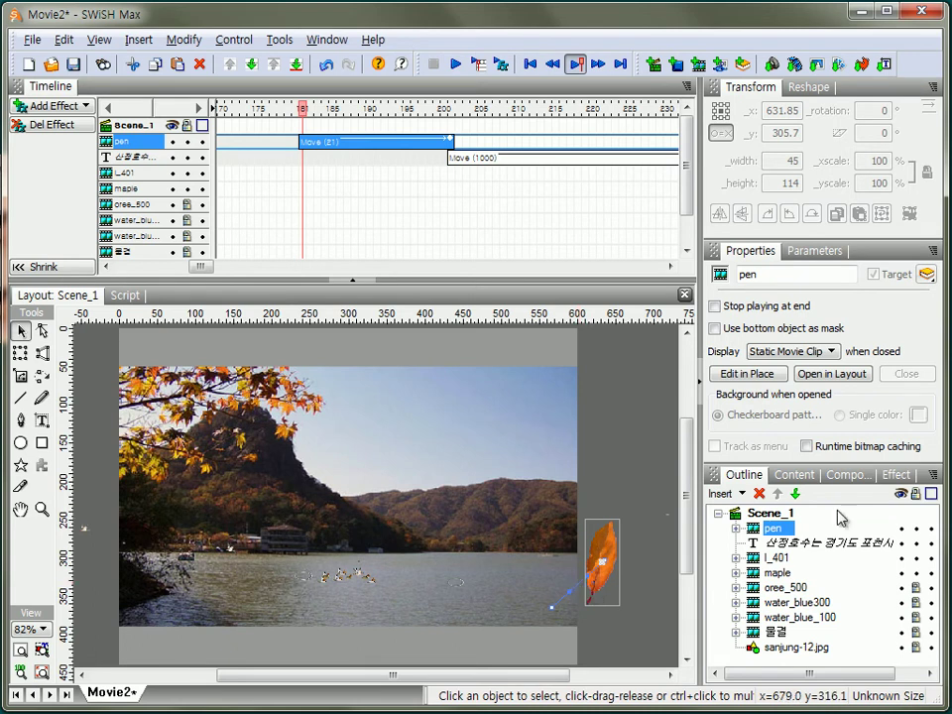
Step: Step through the timeline between about frames 765 and 868 to check when the scrolling caption's end passes the leaf
{"action": "left_click_drag", "start_coordinate": [200, 271], "coordinate": [402, 277]}
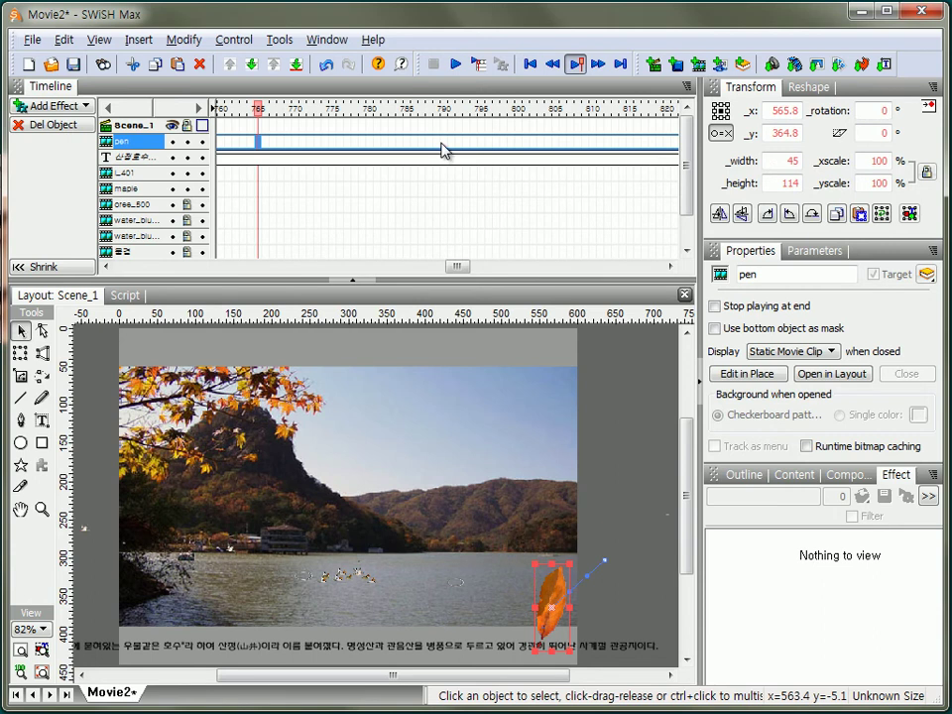
{"action": "left_click", "coordinate": [444, 146]}
{"action": "left_click", "coordinate": [517, 144]}
{"action": "left_click", "coordinate": [551, 148]}
{"action": "left_click", "coordinate": [594, 147]}
{"action": "left_click", "coordinate": [623, 147]}
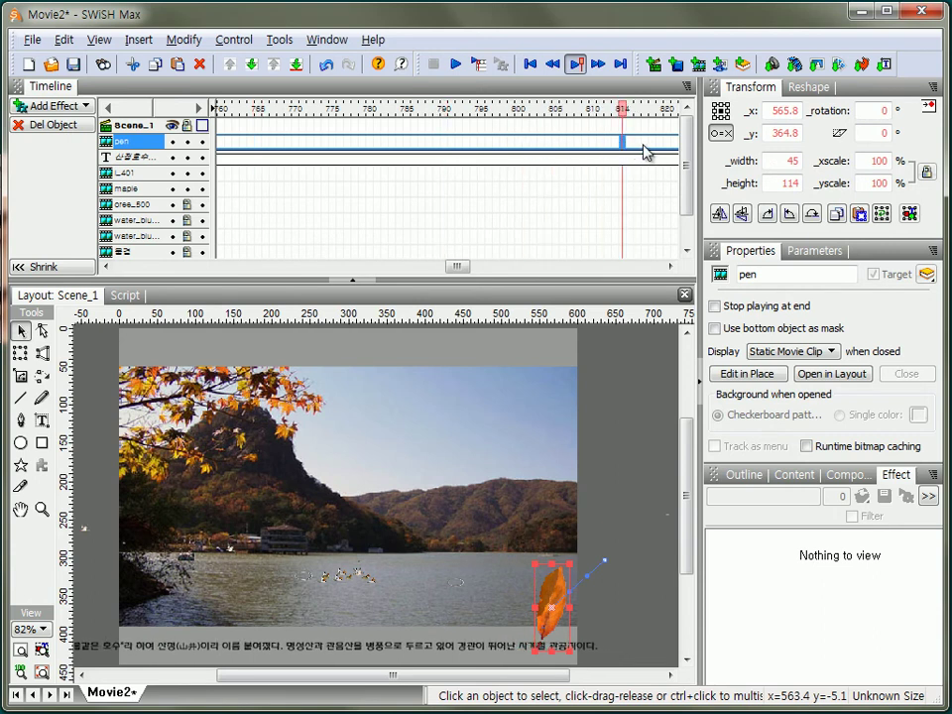
{"action": "left_click", "coordinate": [668, 145]}
{"action": "left_click_drag", "start_coordinate": [454, 266], "coordinate": [477, 269]}
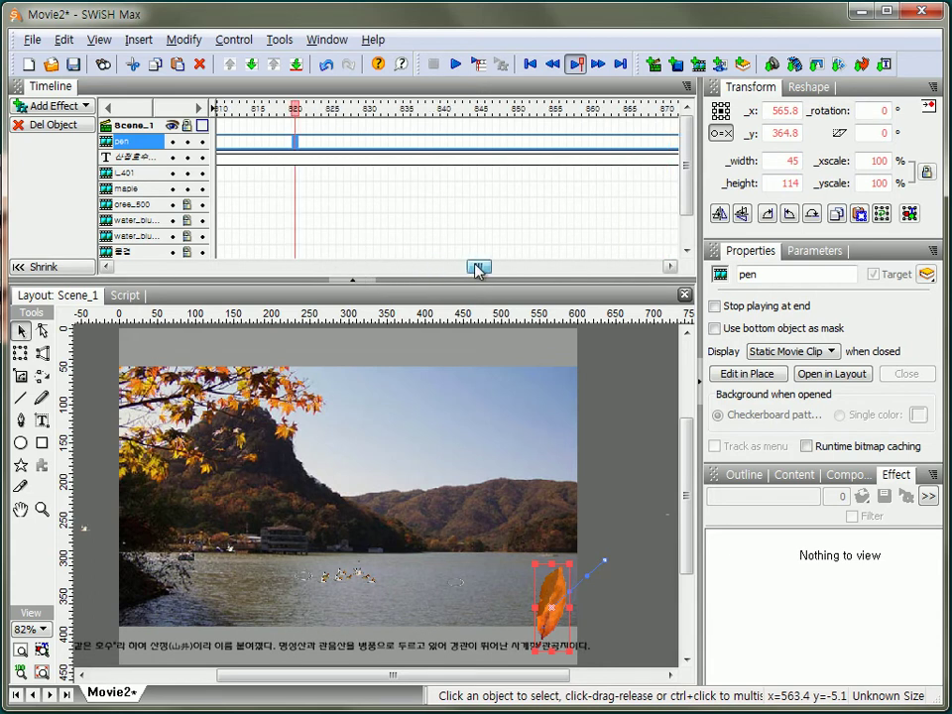
{"action": "left_click", "coordinate": [377, 145]}
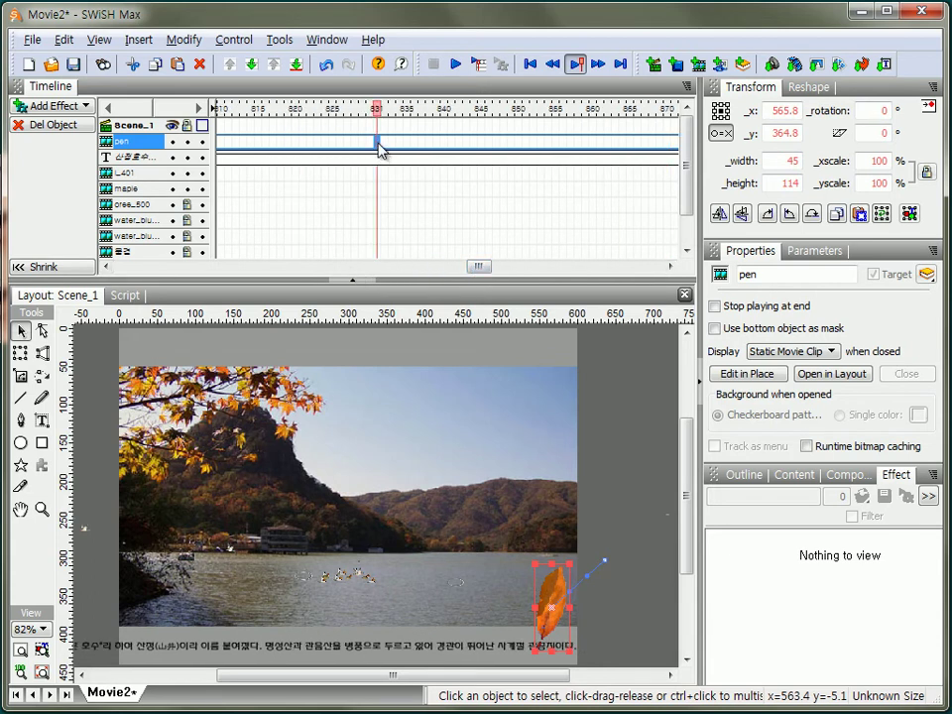
{"action": "left_click", "coordinate": [483, 145]}
{"action": "left_click", "coordinate": [600, 146]}
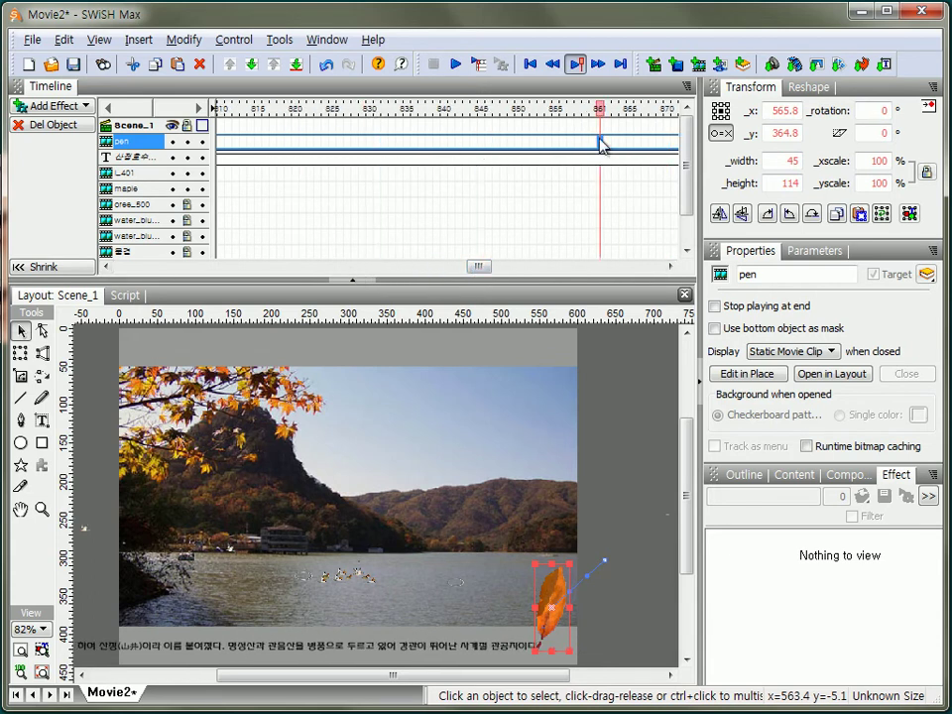
{"action": "left_click", "coordinate": [651, 146]}
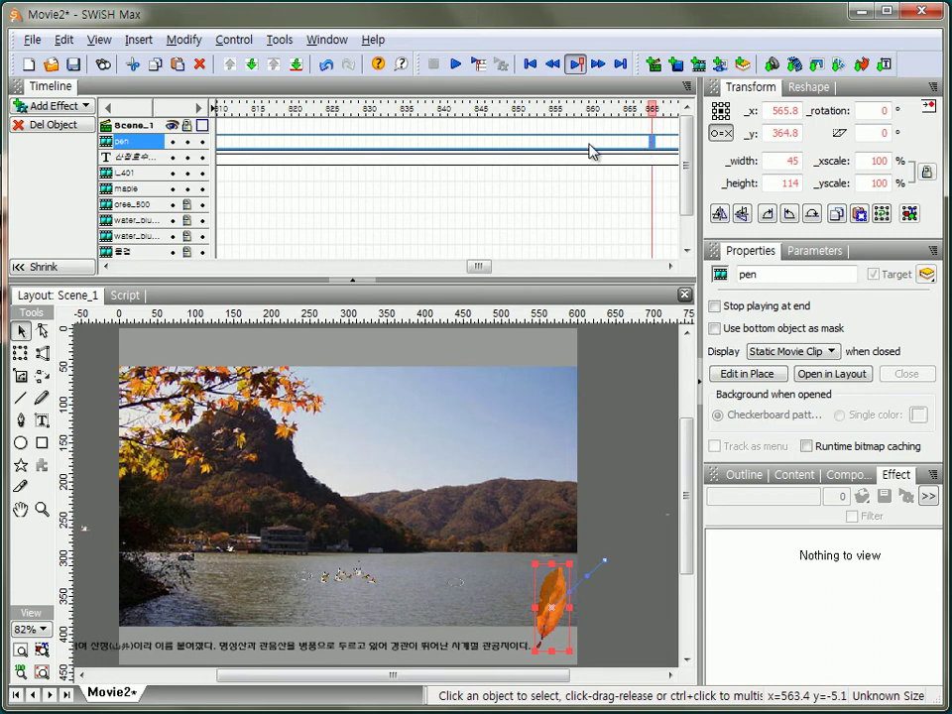
Step: Add a Move effect to the pen clip at frame 865
{"action": "left_click", "coordinate": [631, 146]}
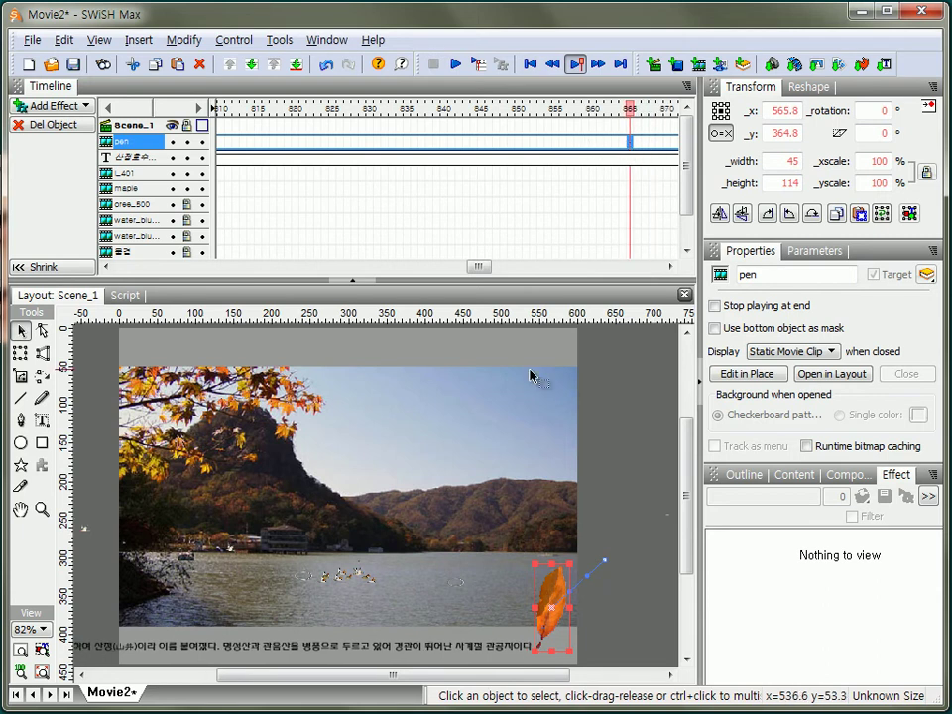
{"action": "left_click_drag", "start_coordinate": [481, 272], "coordinate": [502, 276]}
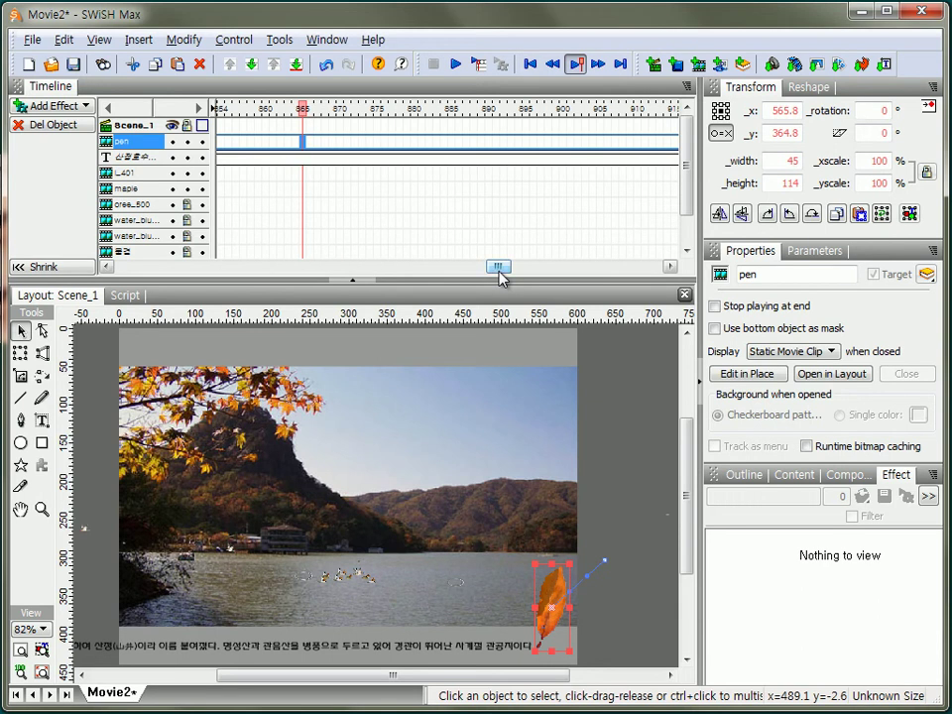
{"action": "right_click", "coordinate": [305, 148]}
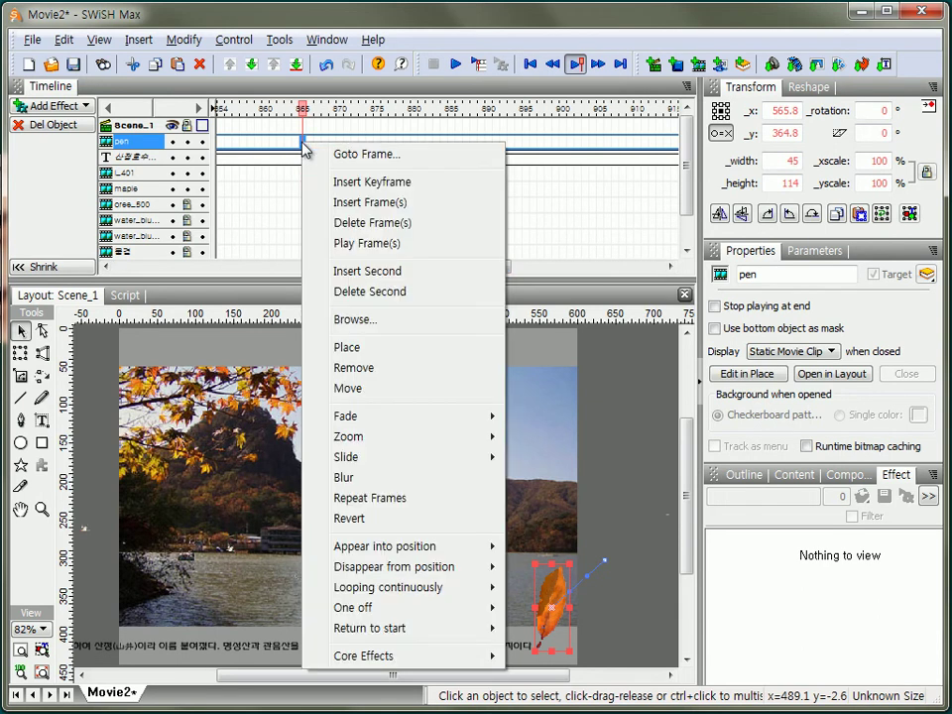
{"action": "left_click", "coordinate": [347, 392]}
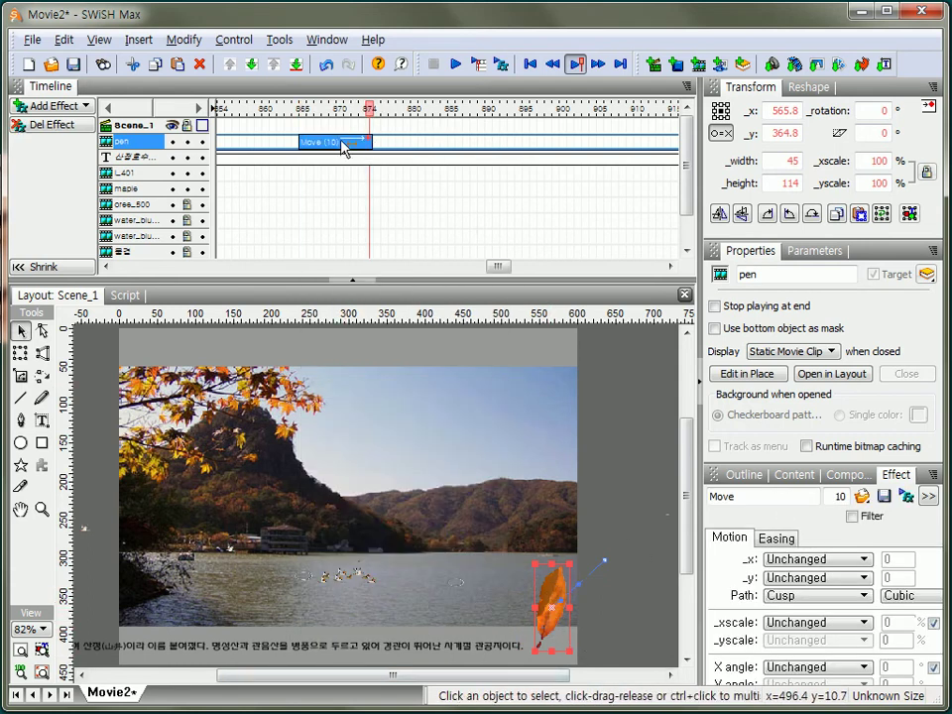
Step: Set the length of the pen clip's Move effect at frame 865 to 20 frames
{"action": "left_click", "coordinate": [344, 149]}
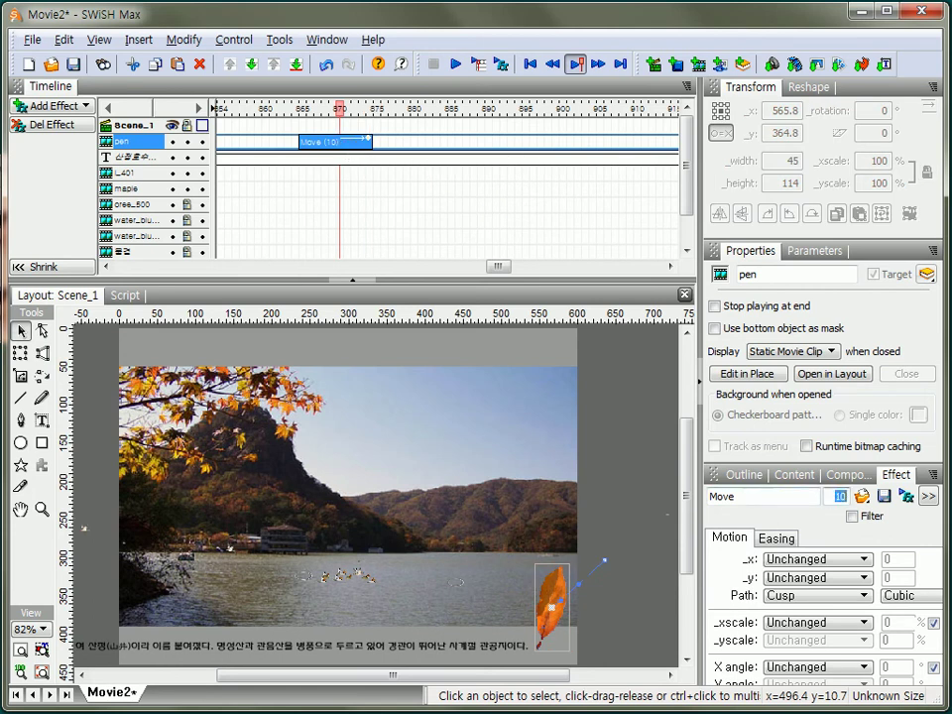
{"action": "type", "text": "20"}
{"action": "key", "text": "Return"}
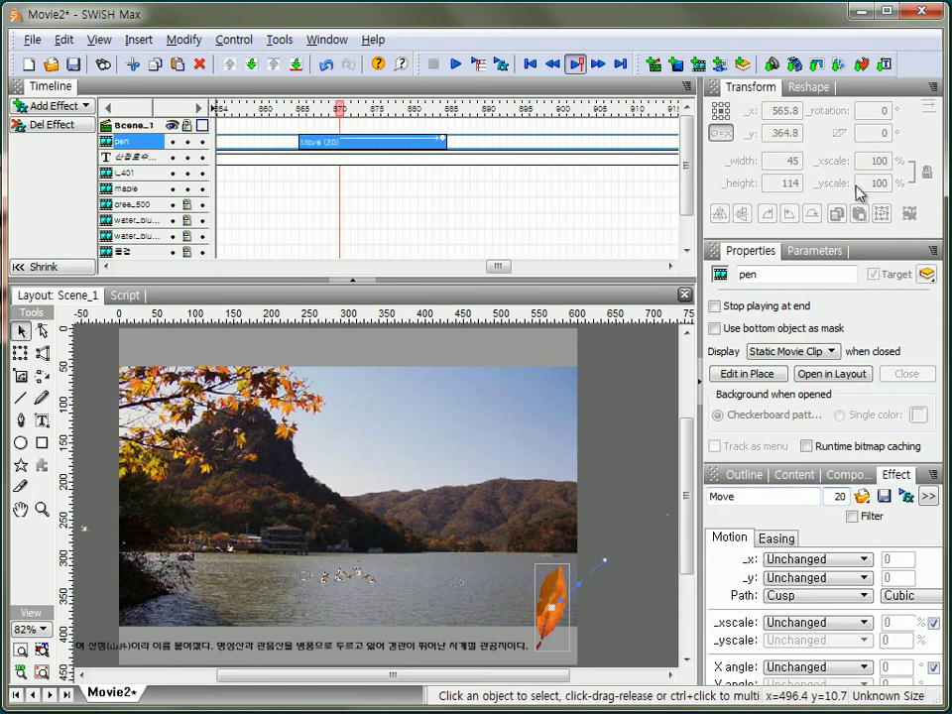
Step: At the Move effect's last frame, move the leaf off the scene's right edge to x 644.9, y 295.45, and preview the movie
{"action": "left_click", "coordinate": [445, 144]}
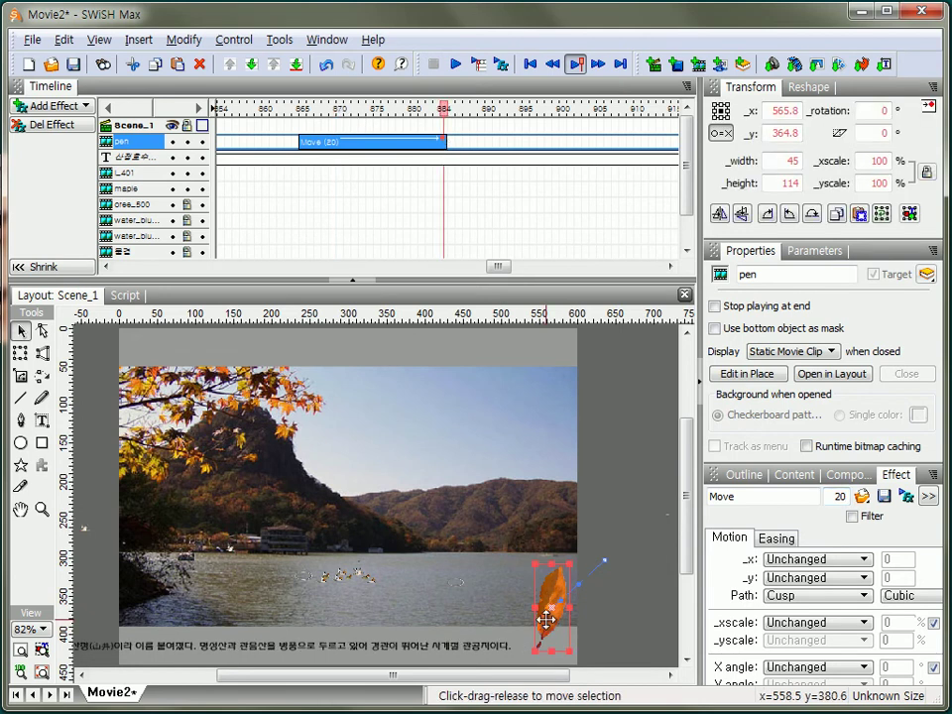
{"action": "left_click_drag", "start_coordinate": [543, 630], "coordinate": [608, 575]}
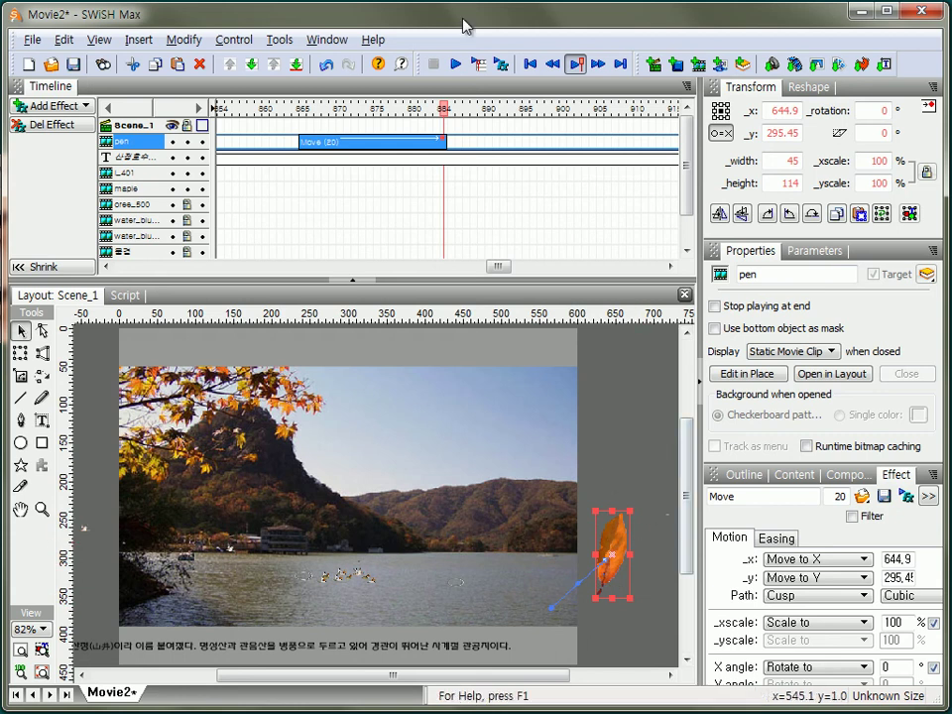
{"action": "left_click", "coordinate": [455, 66]}
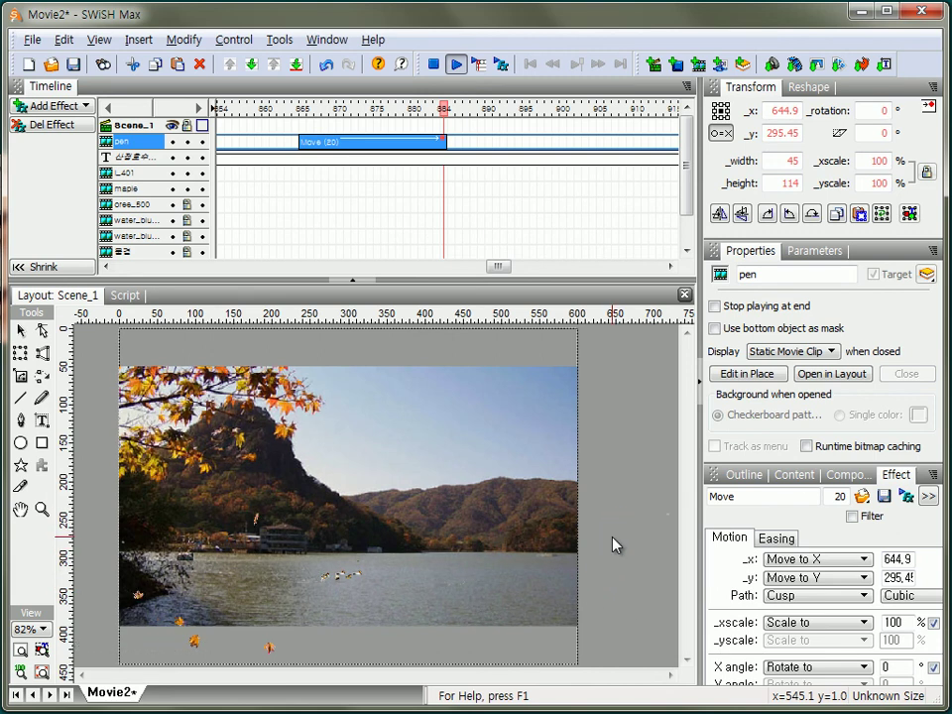
{"action": "left_click", "coordinate": [433, 64]}
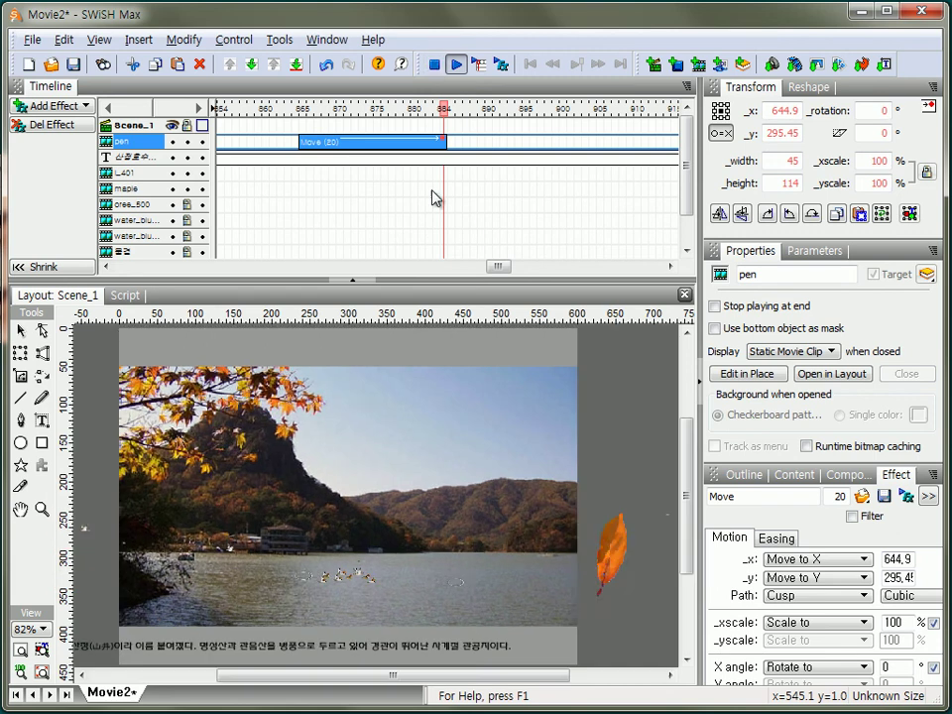
Step: Add a Remove effect to the pen clip at frame 885 and play the whole movie to check the leaf's exit
{"action": "left_click", "coordinate": [451, 145]}
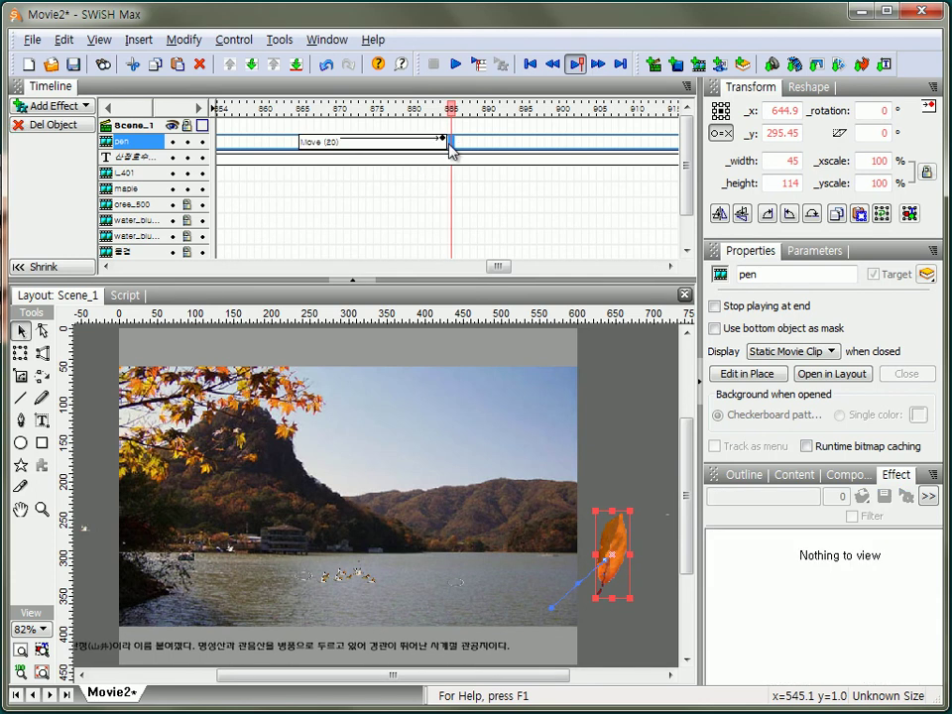
{"action": "right_click", "coordinate": [449, 141]}
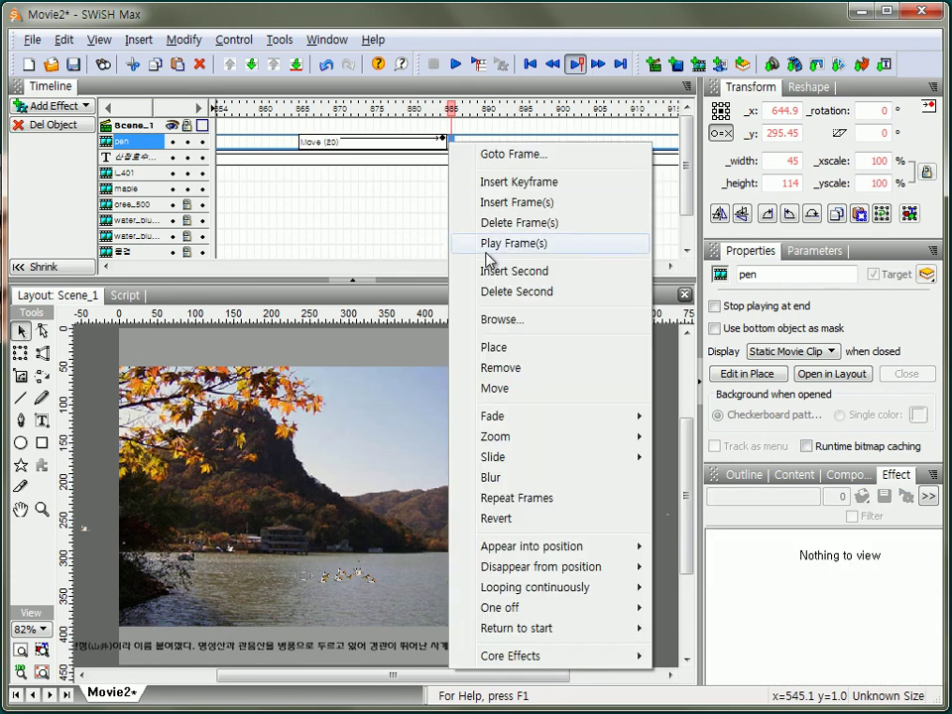
{"action": "left_click", "coordinate": [501, 369]}
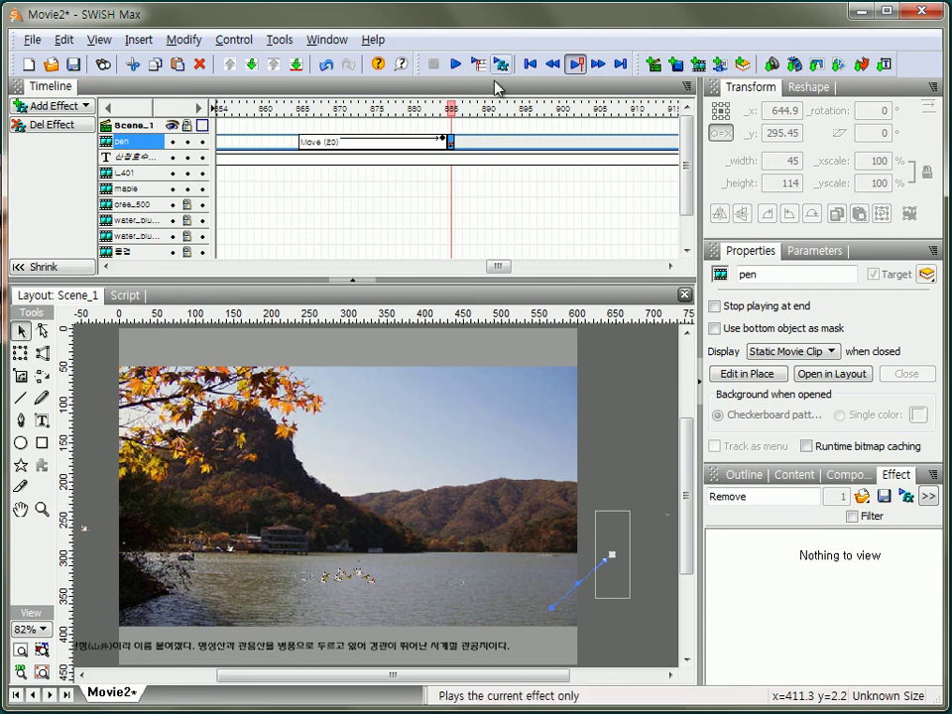
{"action": "left_click", "coordinate": [456, 66]}
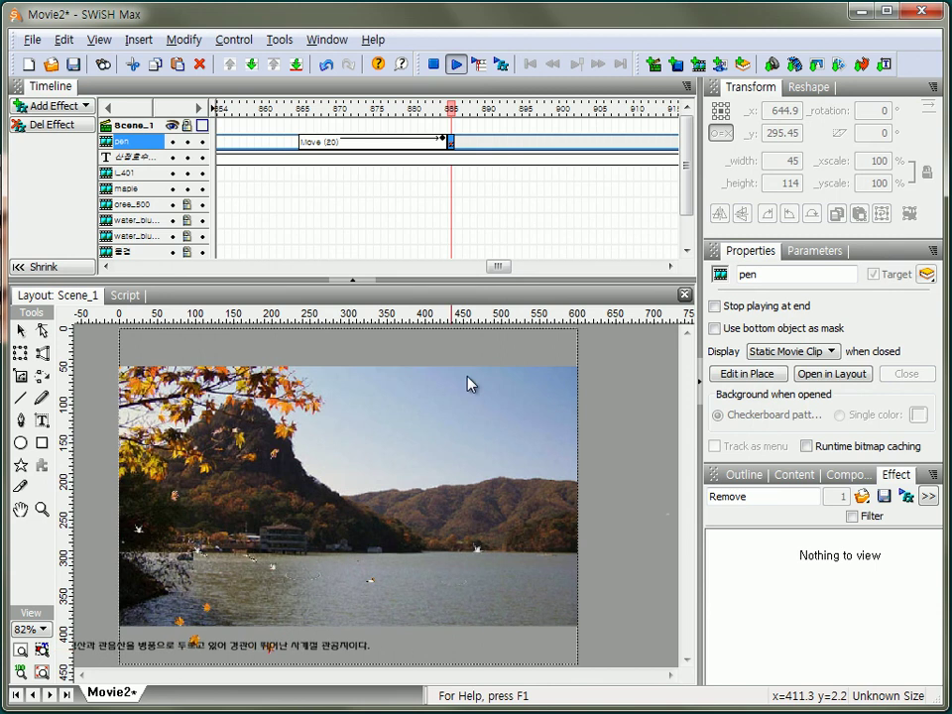
{"action": "left_click", "coordinate": [435, 64]}
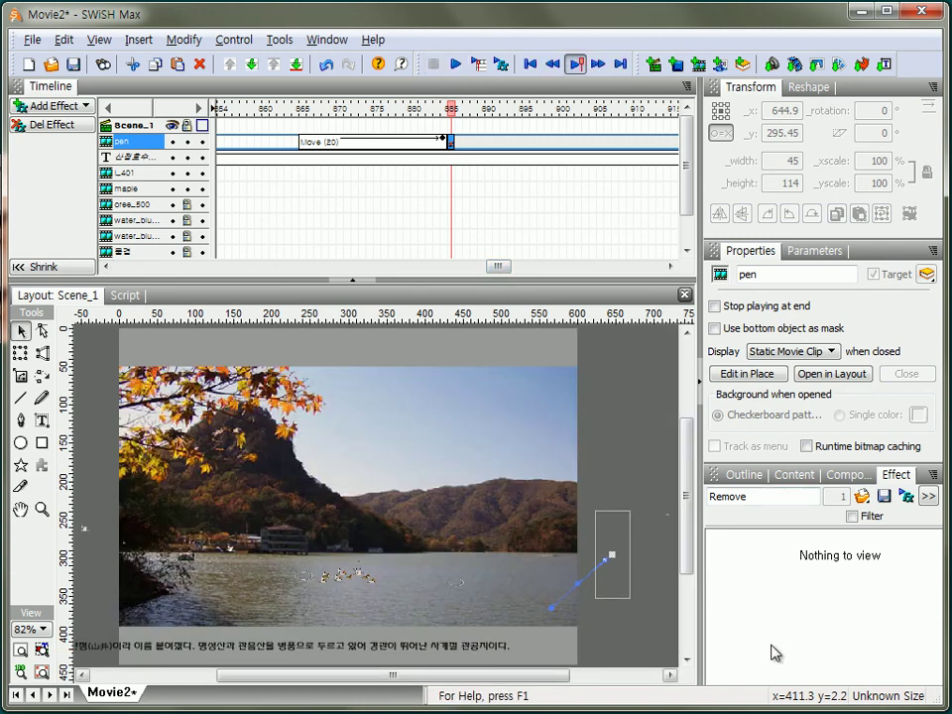